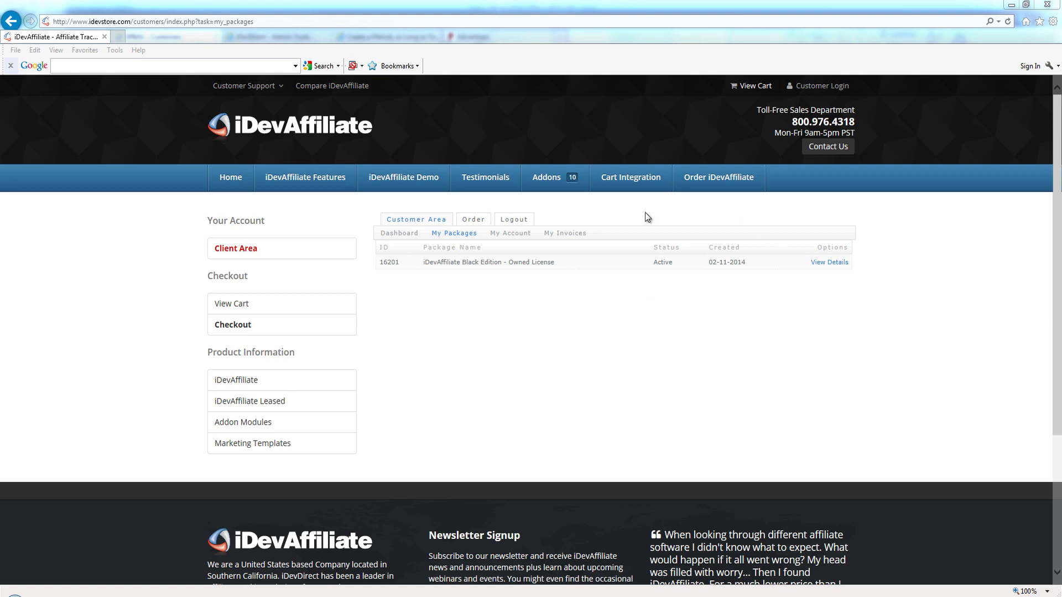
Step: Open My Packages to list the active iDevAffiliate Black Edition – Owned License package
left_click(460, 235)
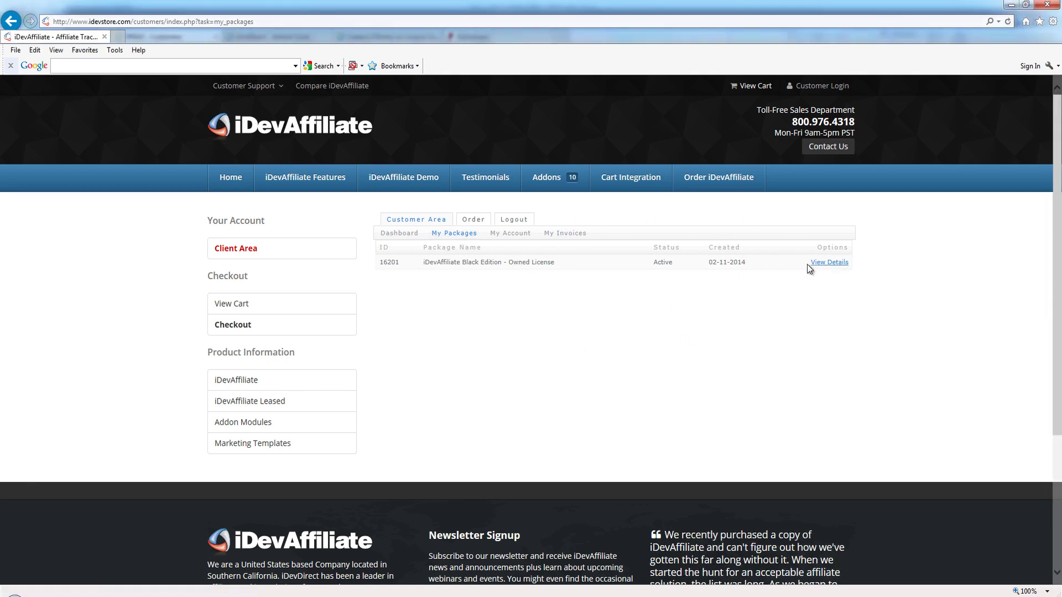
Step: Show the Black Edition package's downloads and cancel the Full Install Package download
left_click(829, 263)
left_click(416, 251)
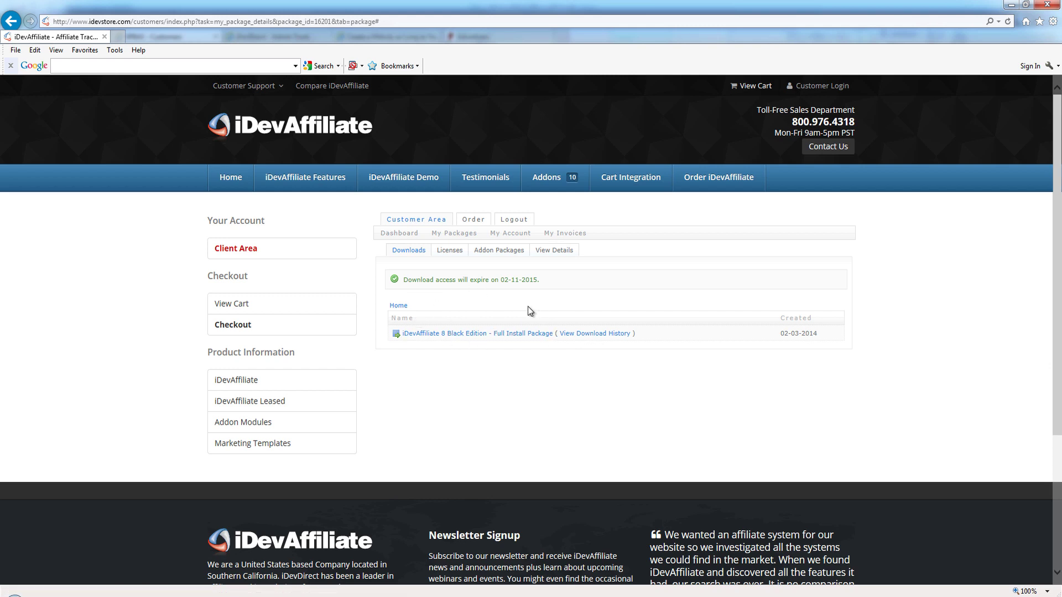
left_click(480, 335)
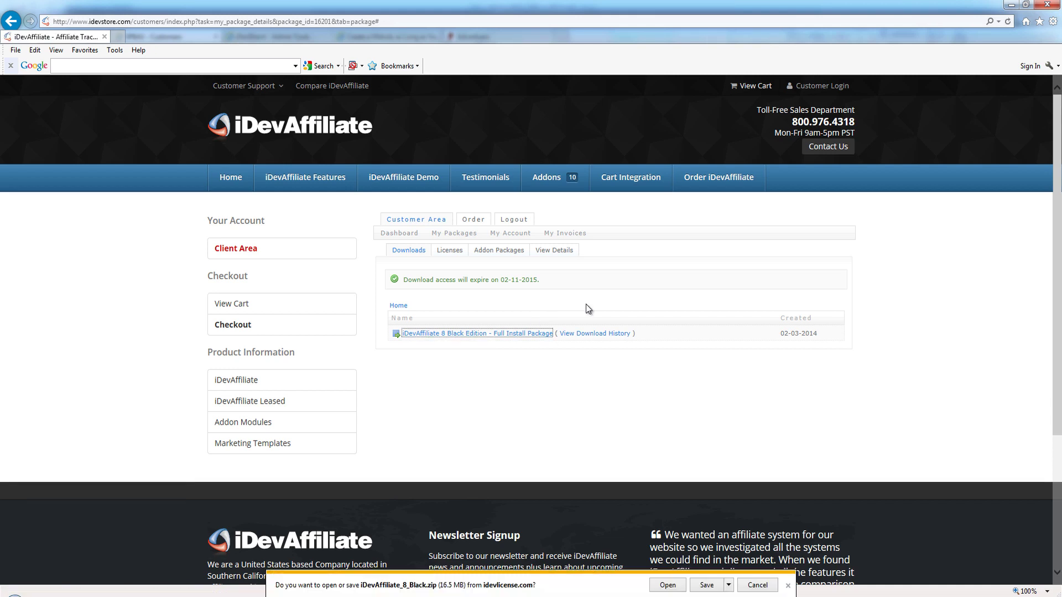
left_click(757, 586)
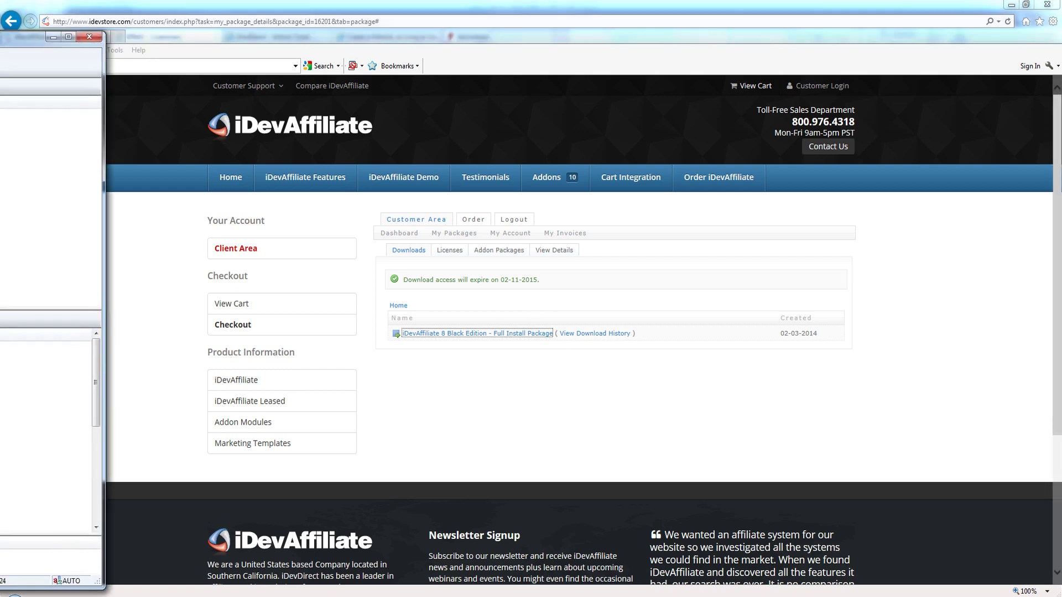
Step: Bring FTP Voyager into view and drag the local idevaffiliate folder toward public_html
left_click_drag(0, 35, 473, 32)
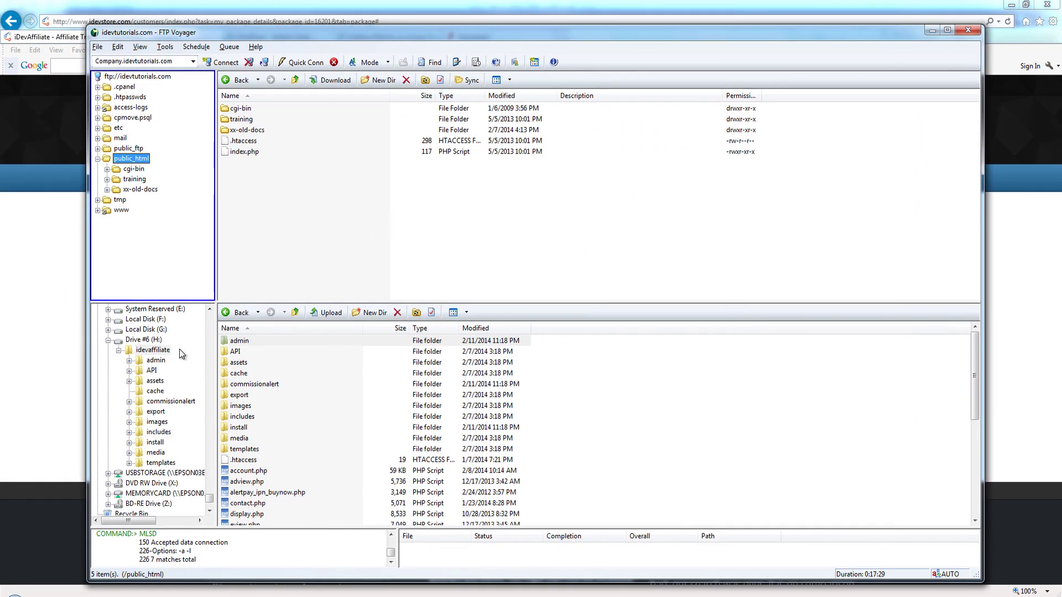
left_click(160, 351)
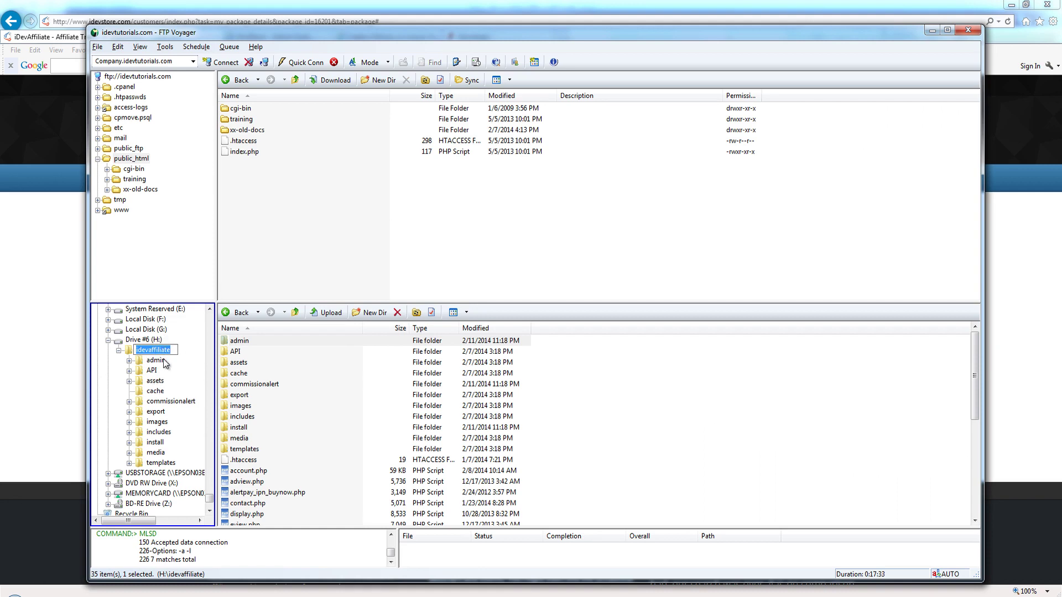
key("Escape")
left_click_drag(165, 355, 184, 160)
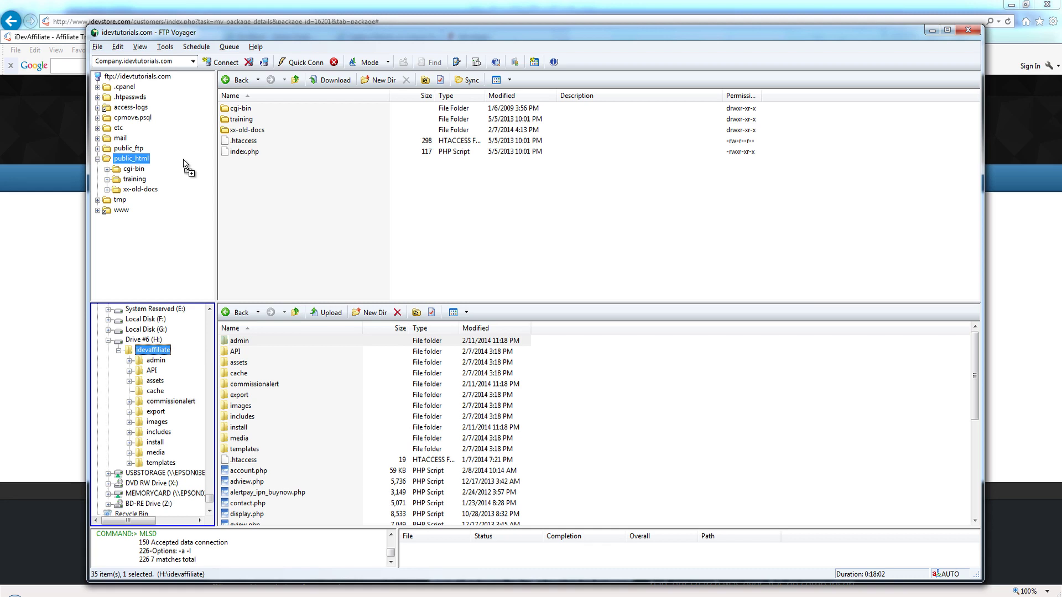
left_click_drag(183, 161, 365, 39)
Step: Create a new folder named partners inside the server's public_html
right_click(142, 159)
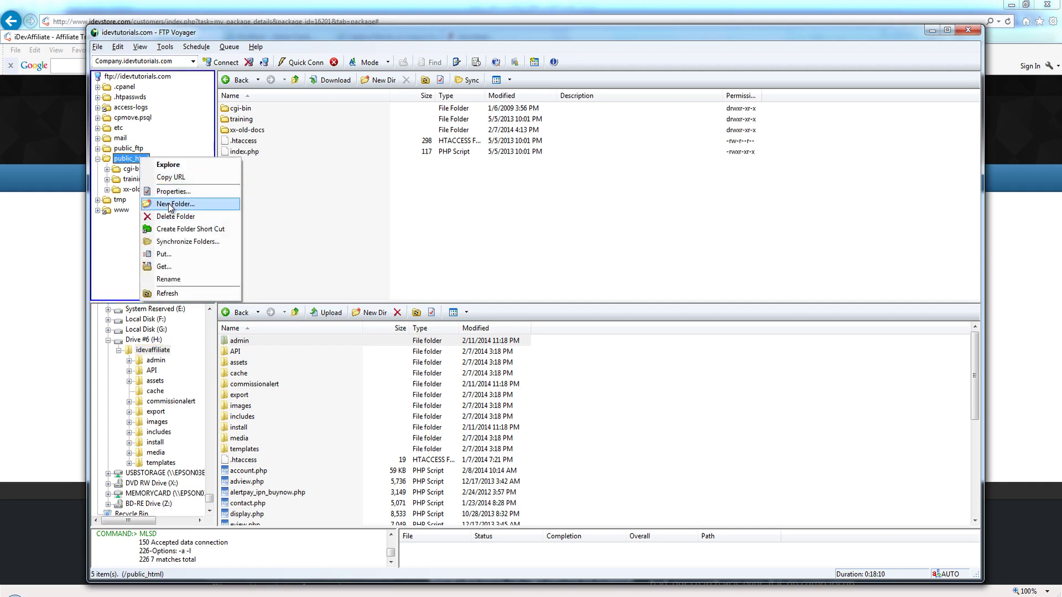
left_click(170, 205)
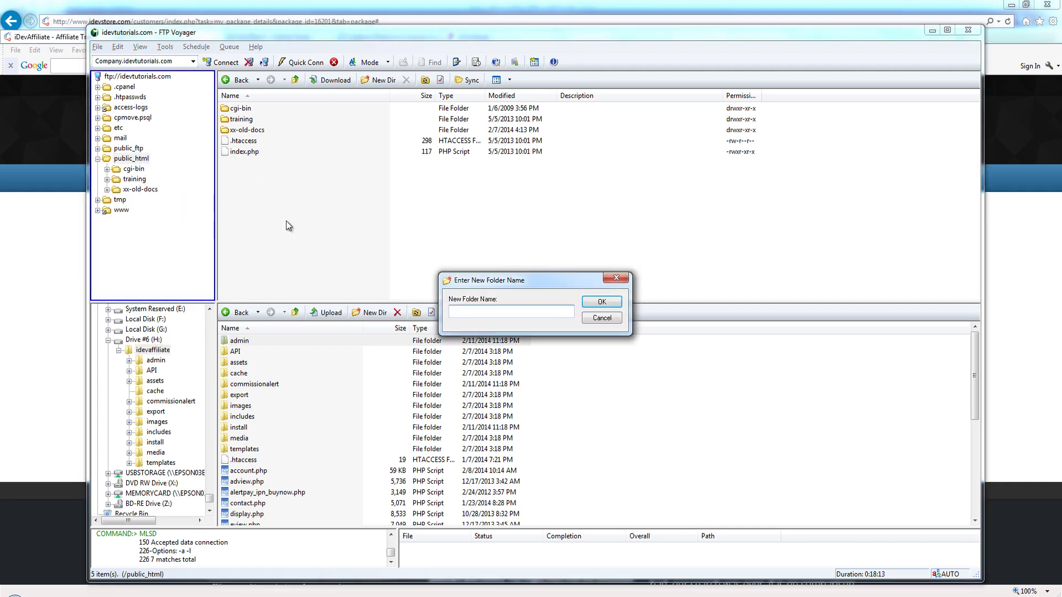
type("partners")
key("Return")
Step: Select all local idevaffiliate files and drag them, then the idevaffiliate folder, to the server
left_click(288, 373)
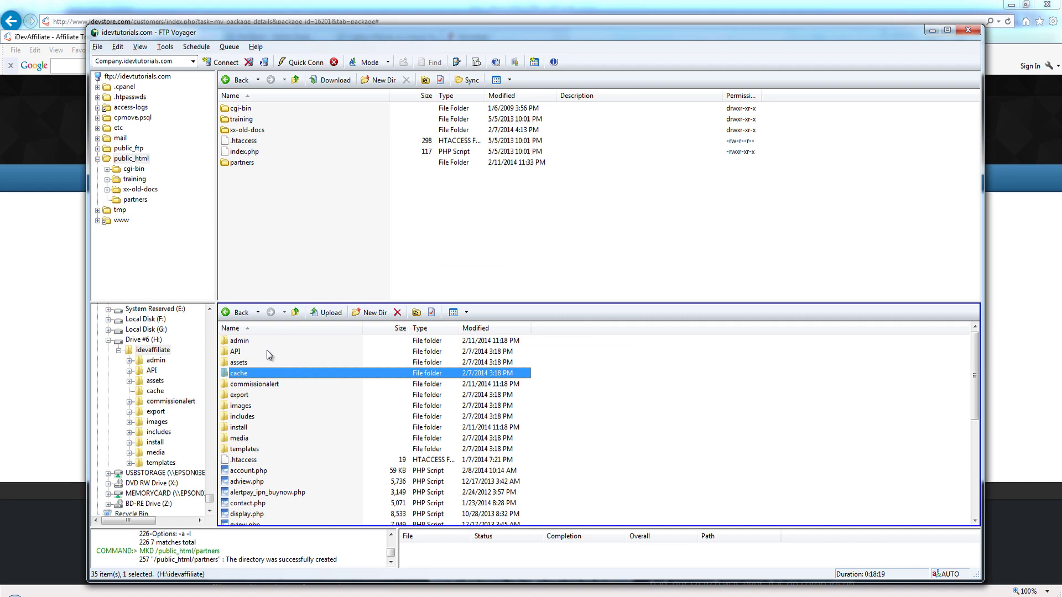
key("ctrl+a")
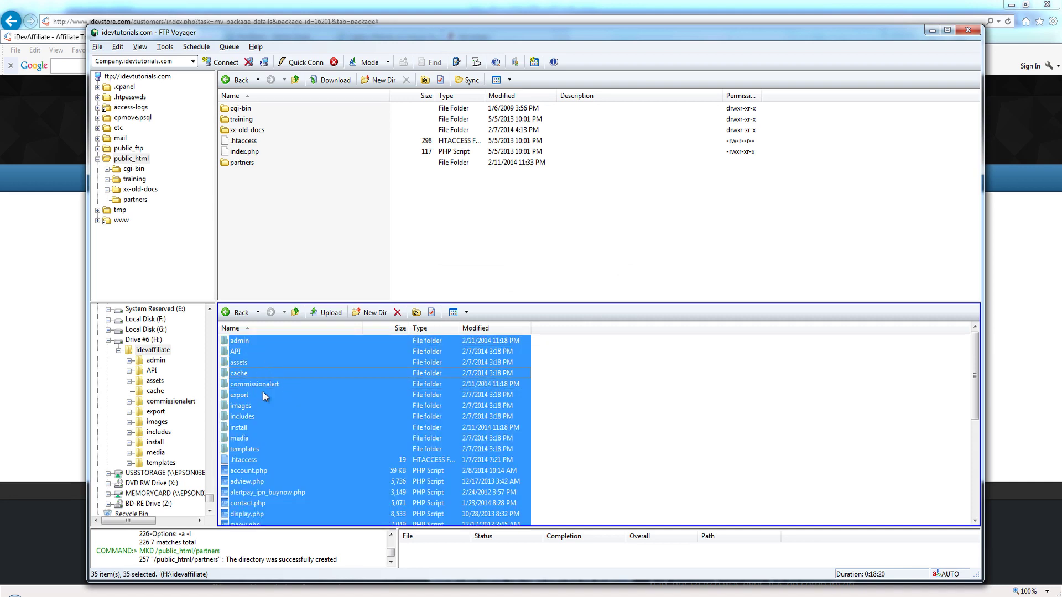
left_click_drag(263, 393, 184, 203)
left_click(163, 350)
left_click(152, 352)
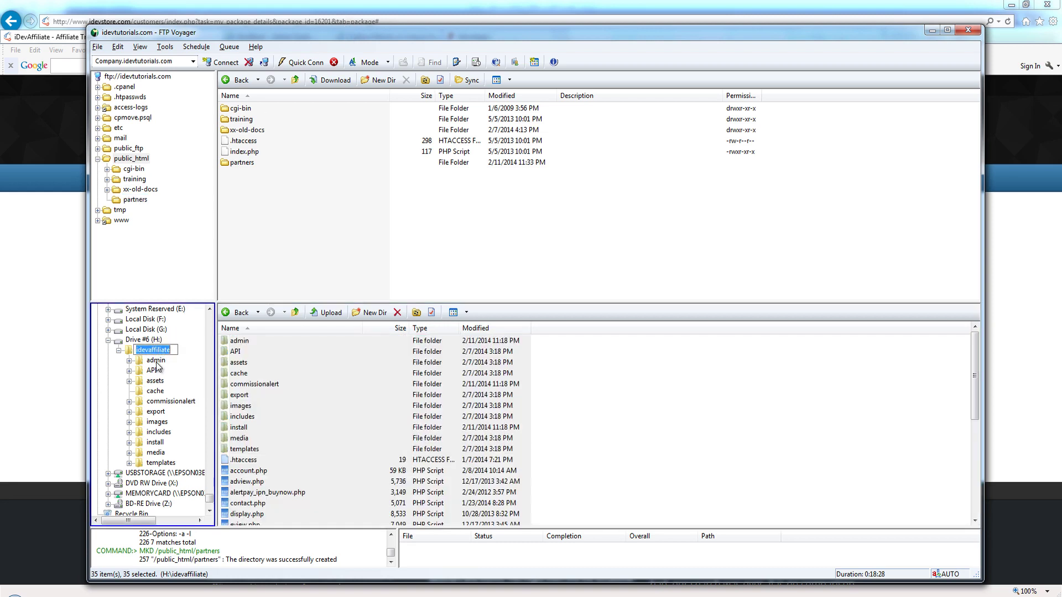
left_click_drag(158, 355, 184, 165)
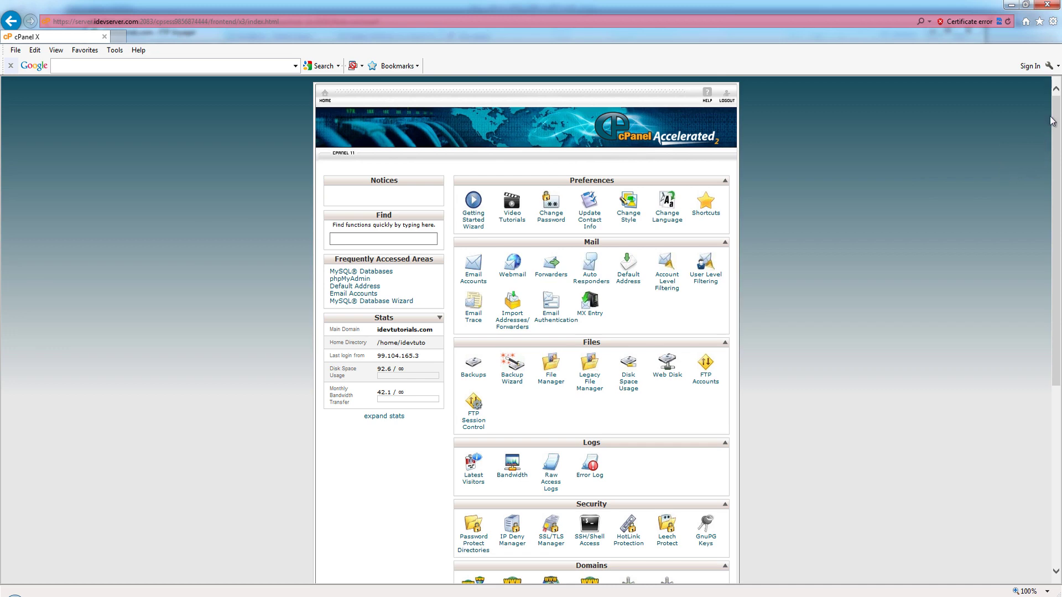
Step: Scroll down to Databases and launch the cPanel MySQL Database Wizard
left_click_drag(1052, 120, 1027, 256)
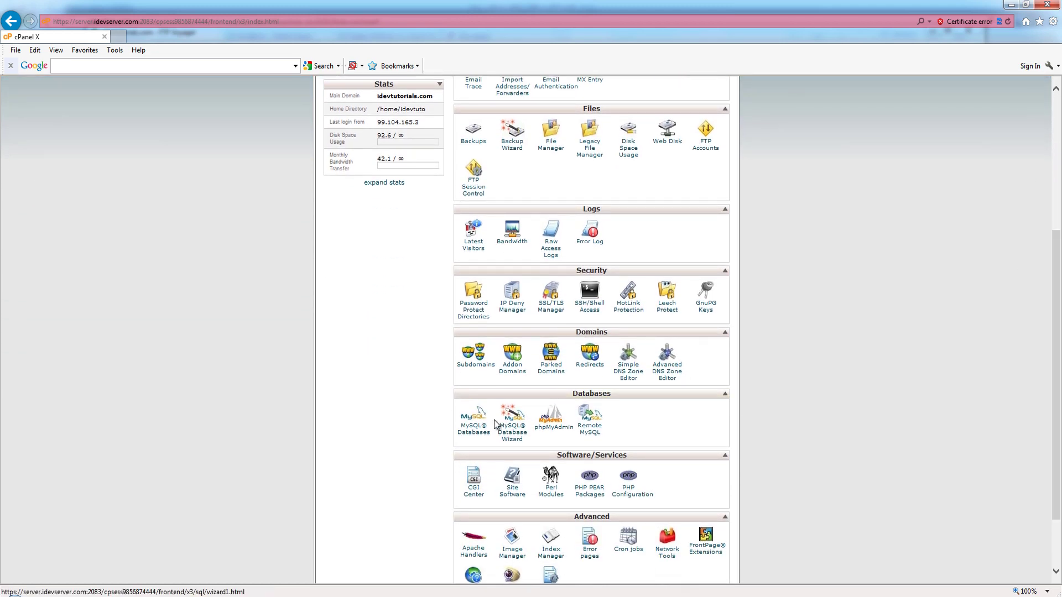
left_click(512, 435)
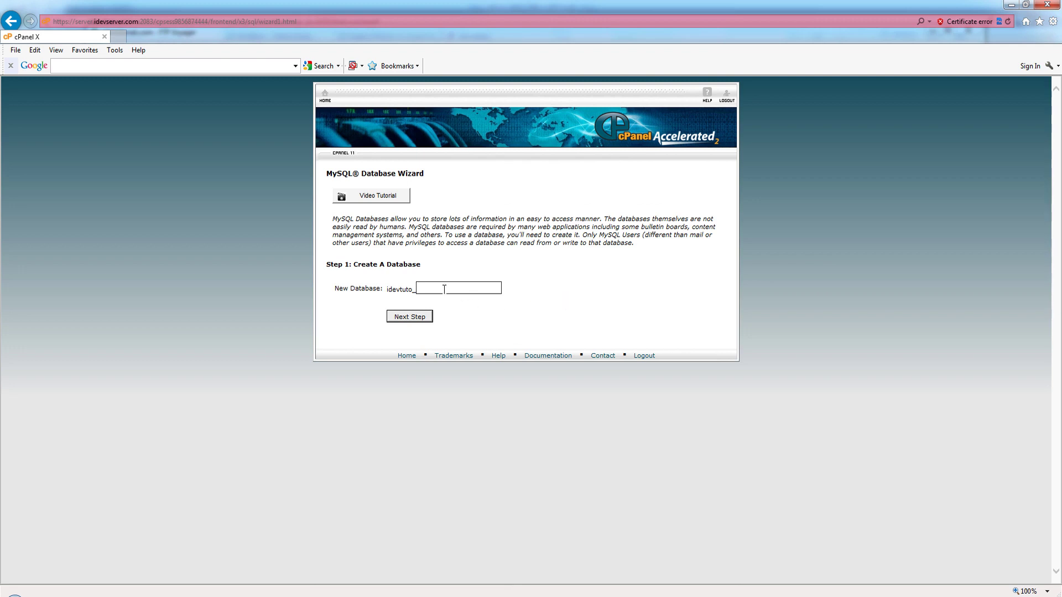
Step: Create database idevaffiliate, then user idev with its password entered twice
type("idevaffiliate")
left_click(418, 316)
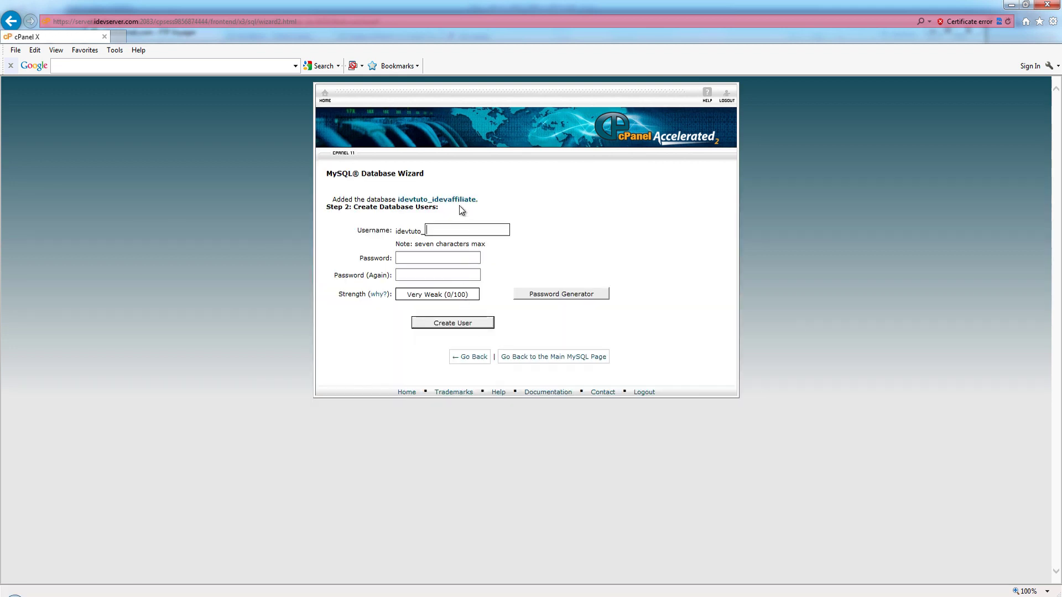
type("idev")
key("Tab")
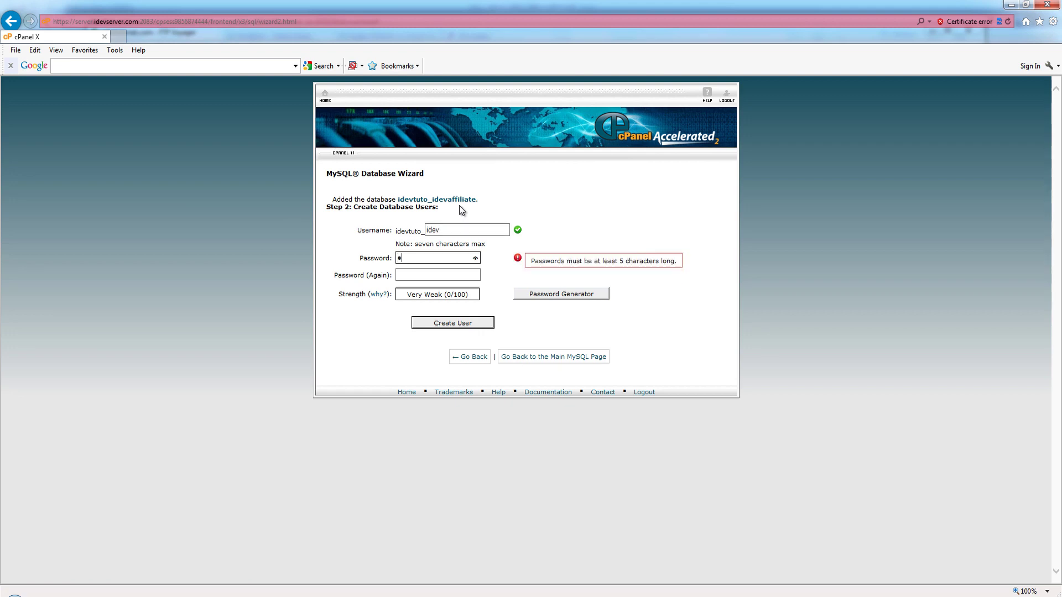
type("********")
key("Tab")
type("*********")
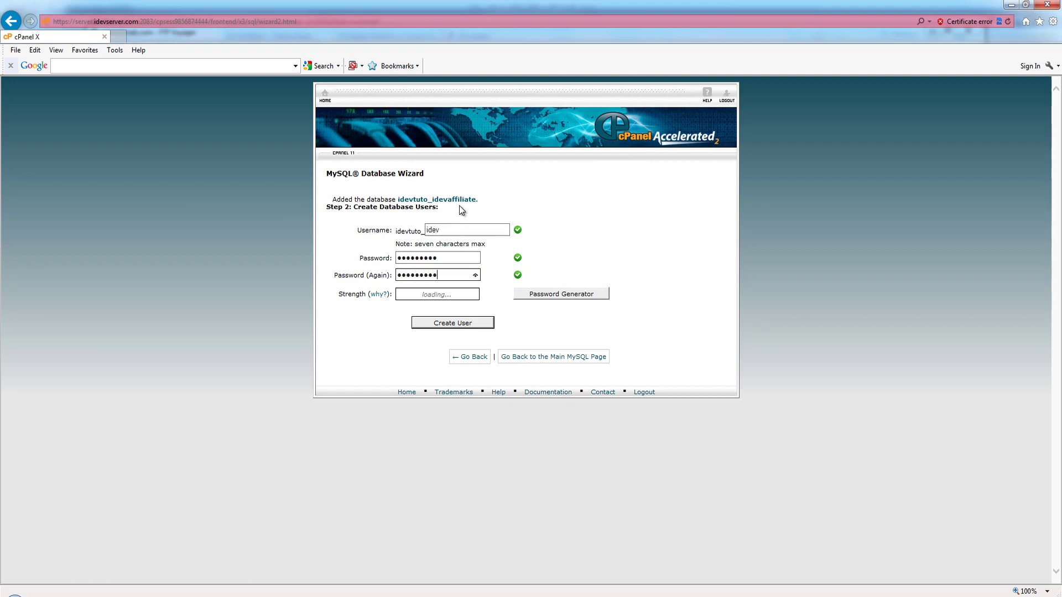
left_click(451, 323)
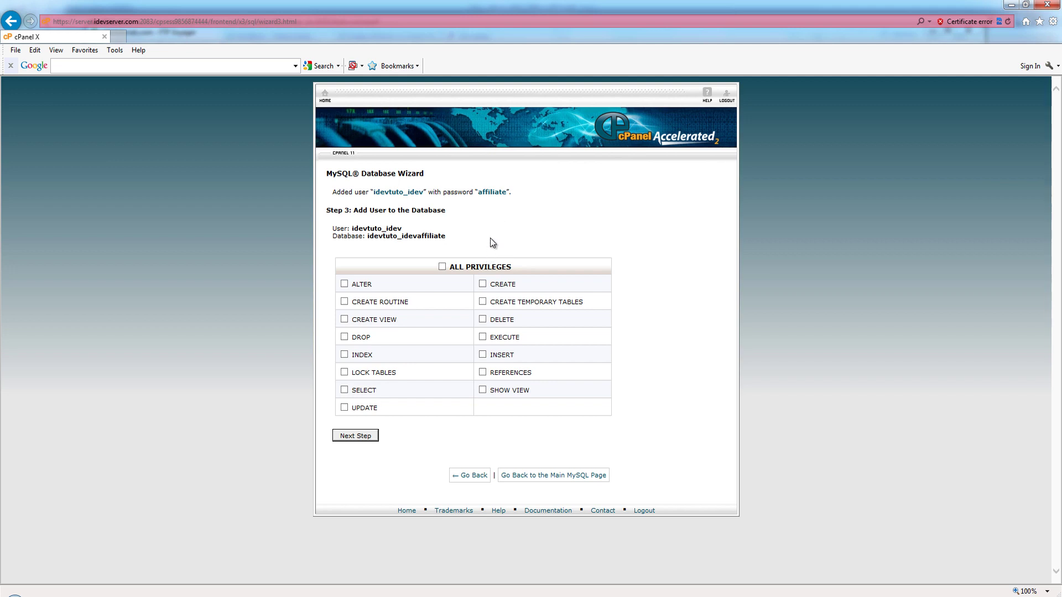
Step: Grant idevtuto_idev ALL PRIVILEGES on idevtuto_idevaffiliate and complete the wizard
left_click(442, 266)
left_click(357, 435)
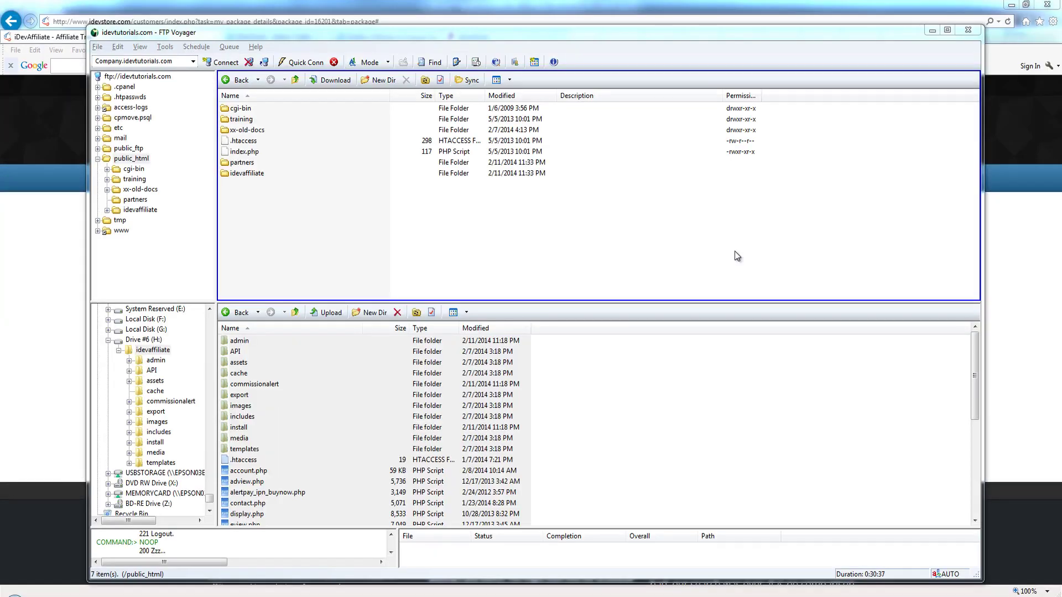
Step: Confirm the server's public_html/idevaffiliate folder holds the 35 uploaded items
left_click(151, 211)
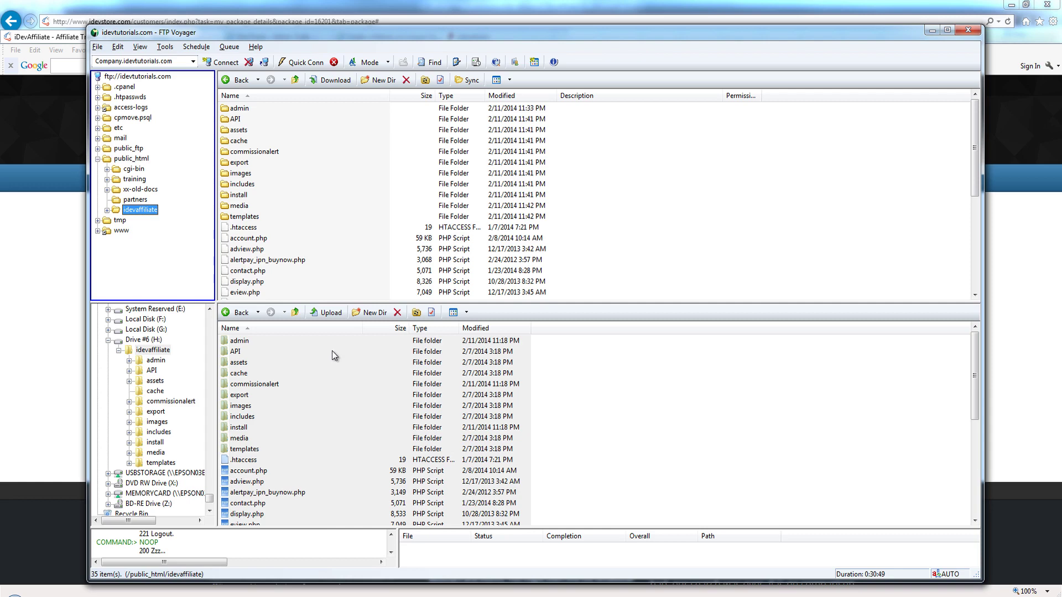
right_click(800, 578)
Step: Load the installer at idevtutorials.com/idevaffiliate/install in a new browser window
left_click(780, 553)
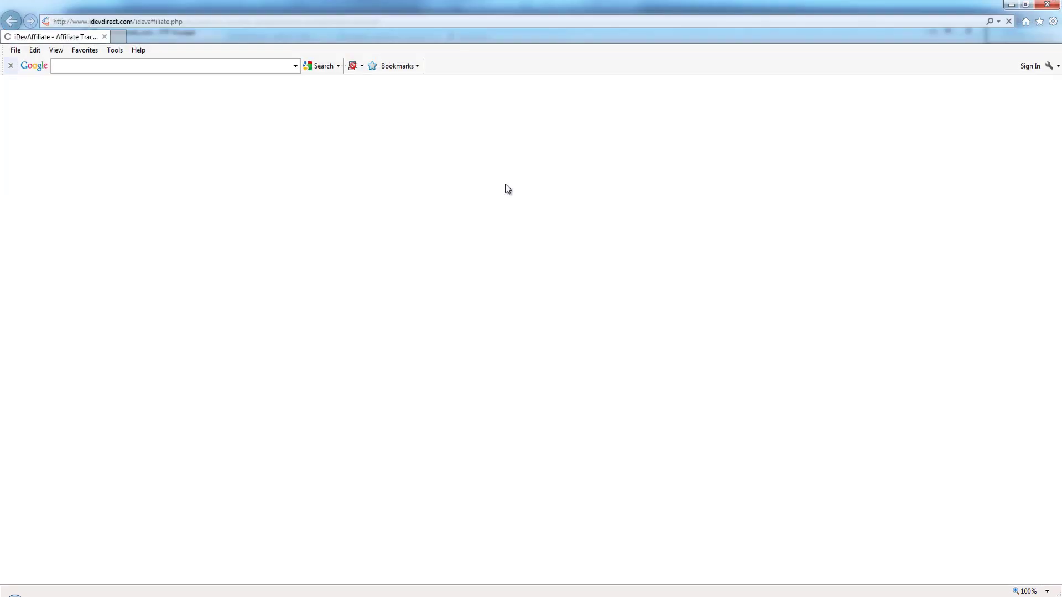
left_click(104, 23)
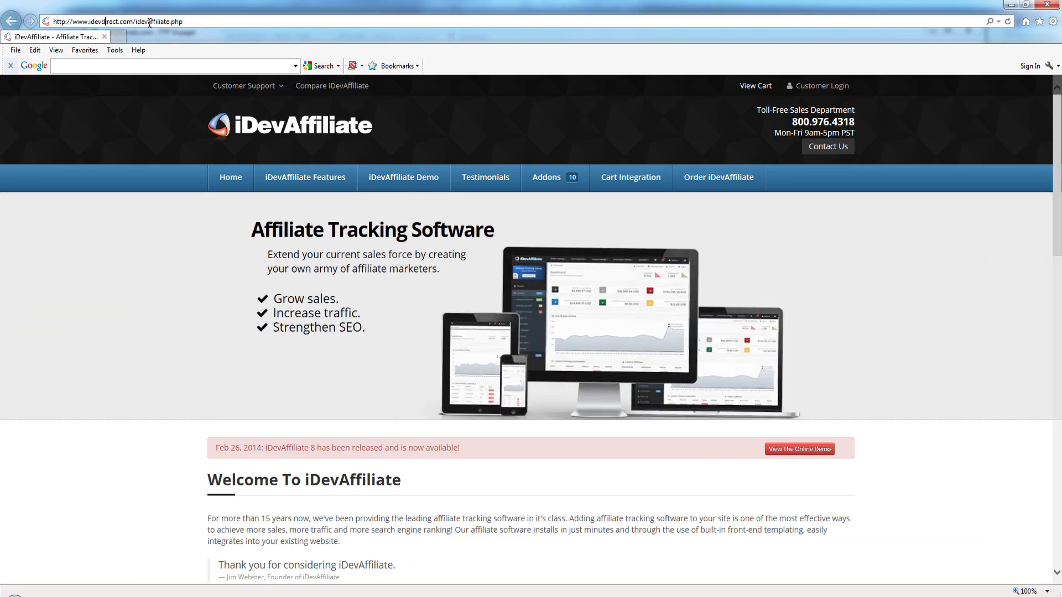
left_click_drag(103, 22, 220, 17)
key("BackSpace")
type("tutorials.com/")
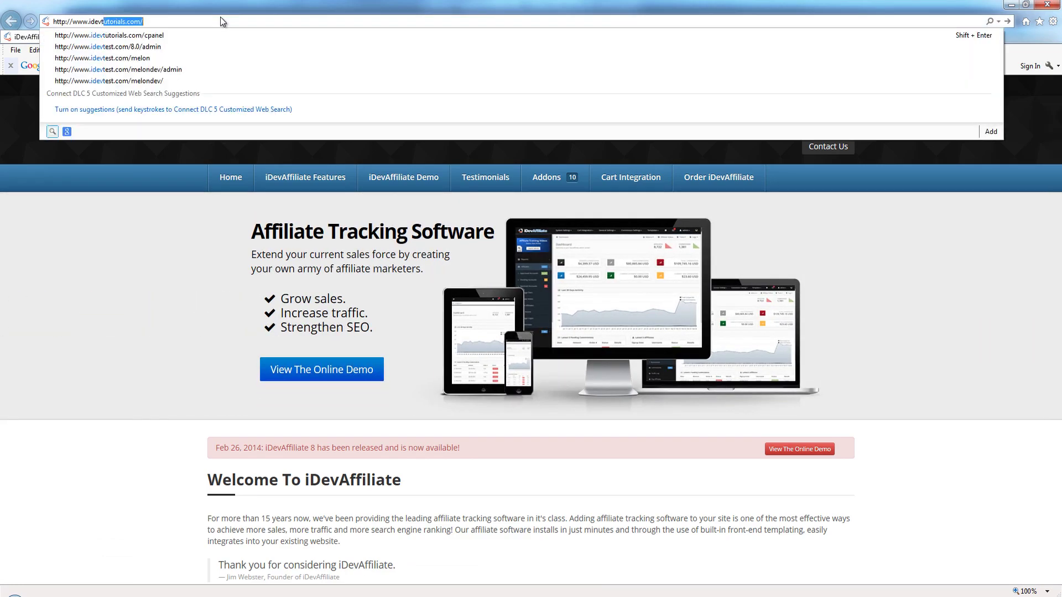
key("End")
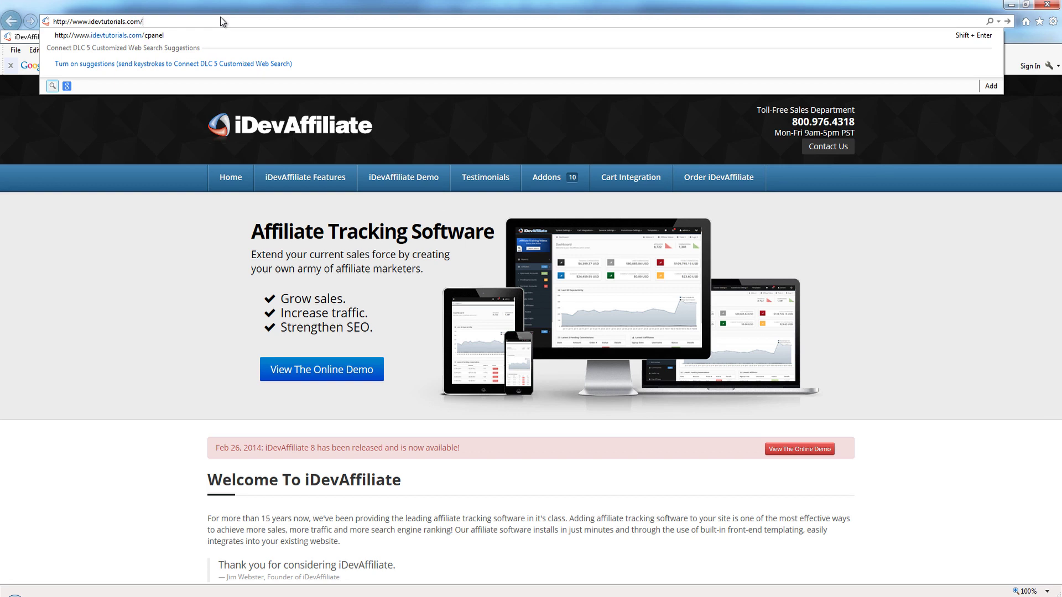
type("idevaffili")
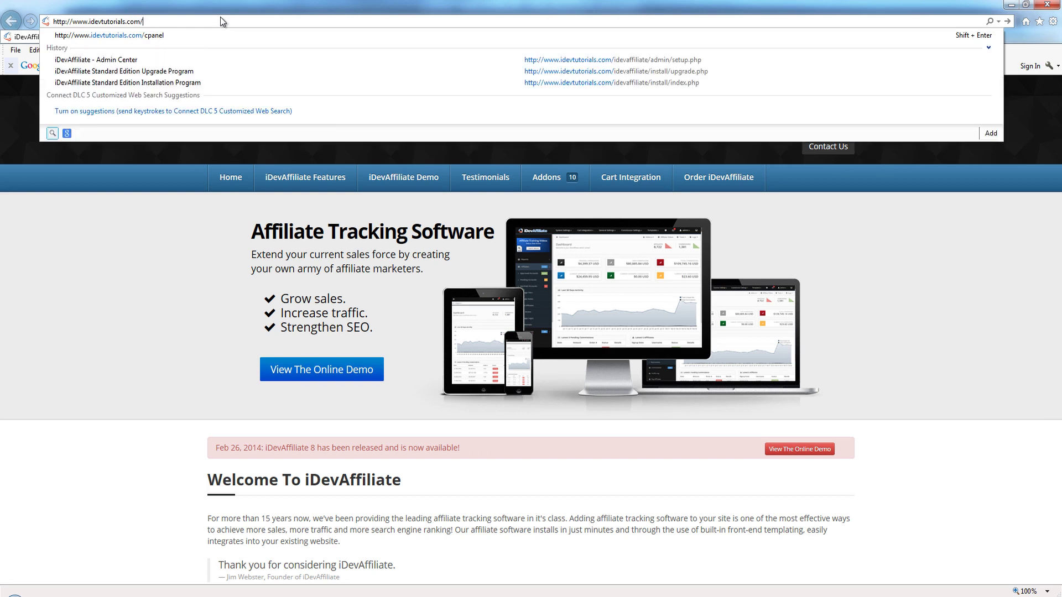
type("ate/")
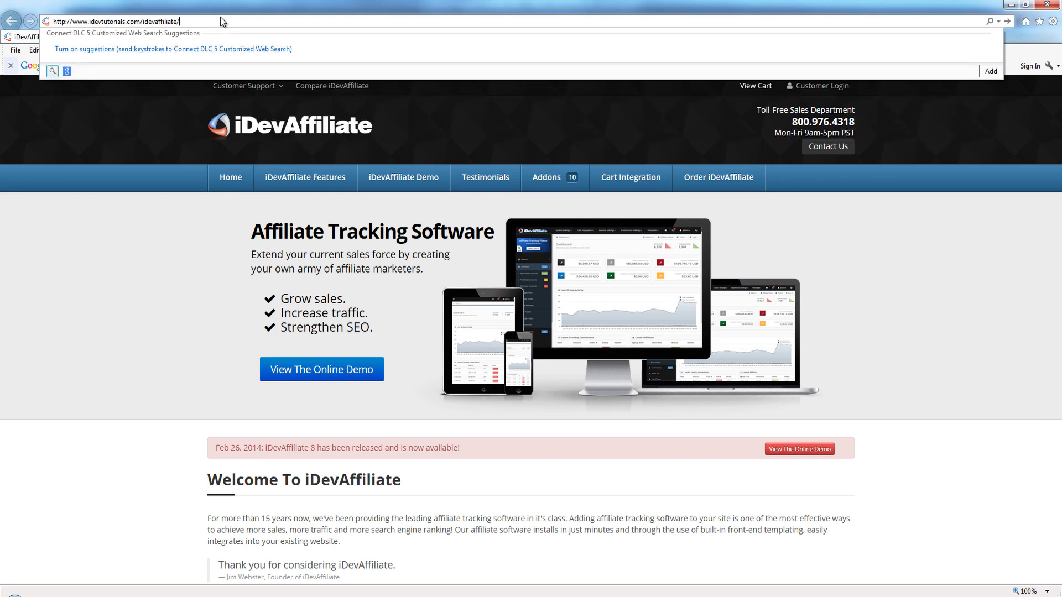
type("install")
key("Return")
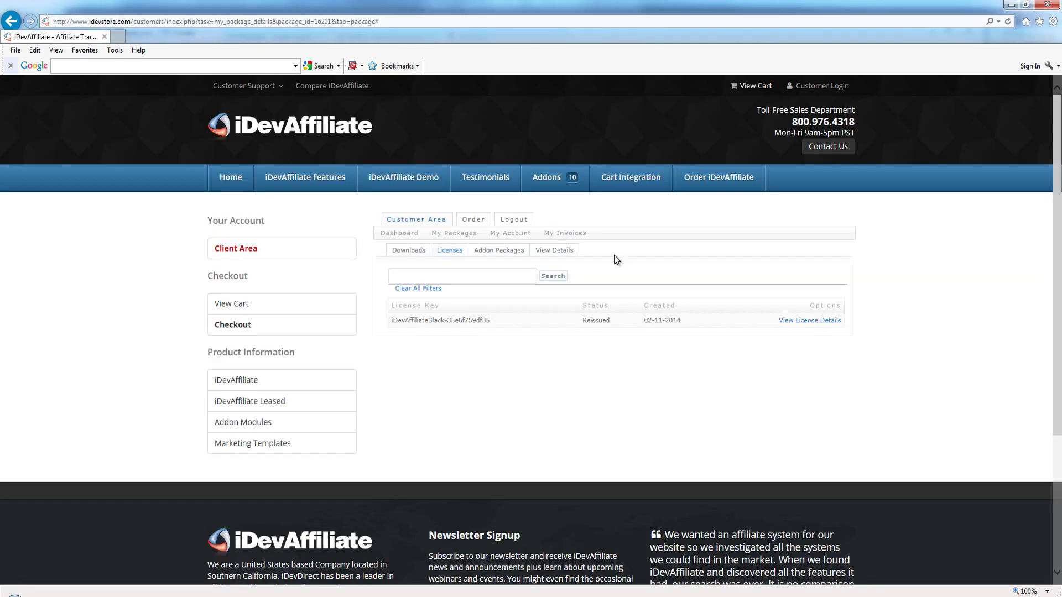
Step: Show the package's Licenses list and copy the Black Edition license key
left_click(416, 253)
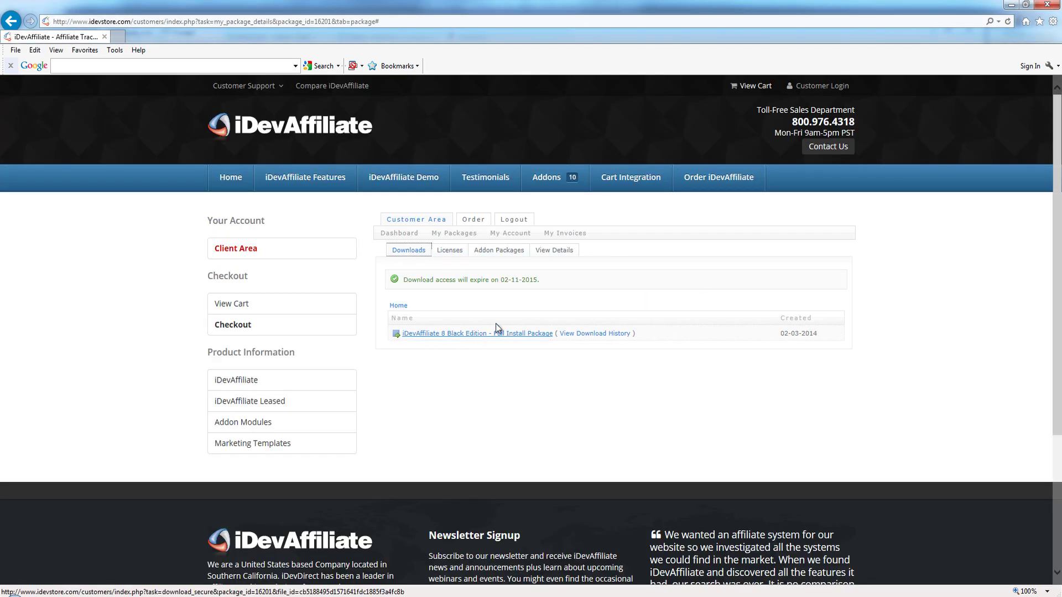
left_click(449, 250)
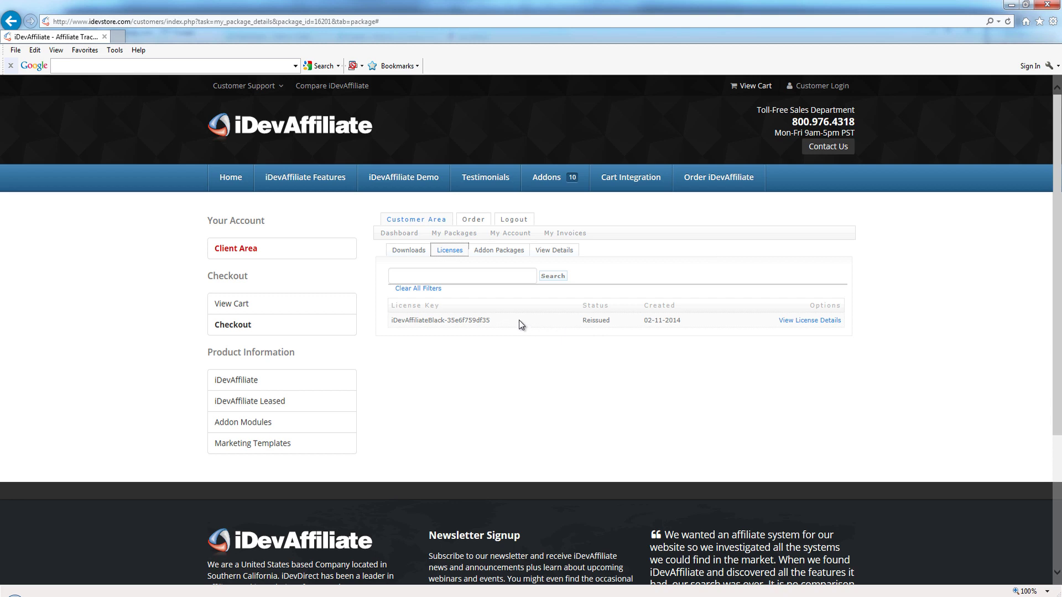
left_click_drag(489, 320, 390, 321)
left_click_drag(495, 320, 420, 327)
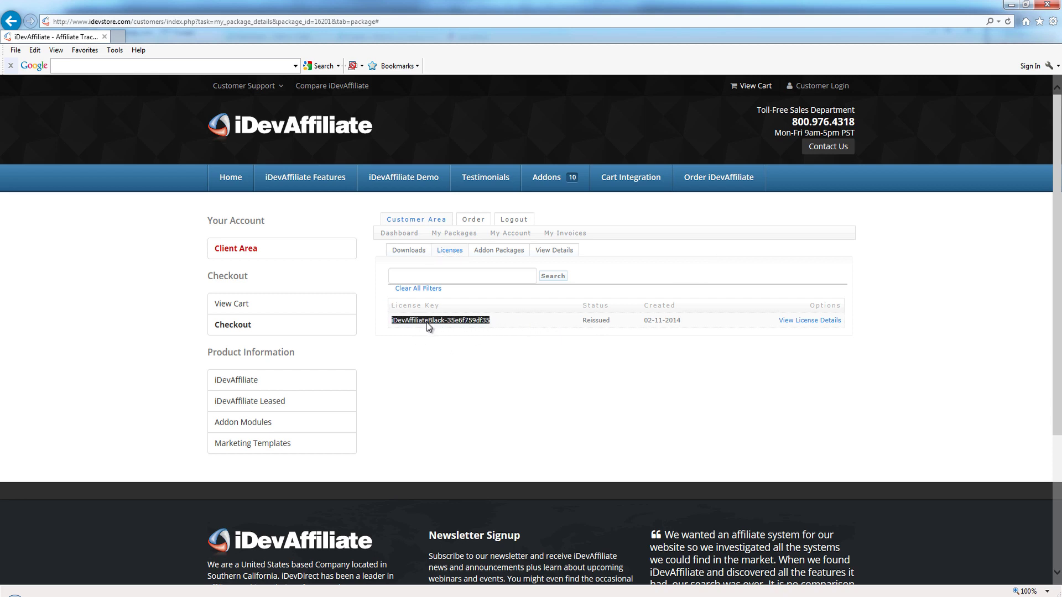
left_click(477, 348)
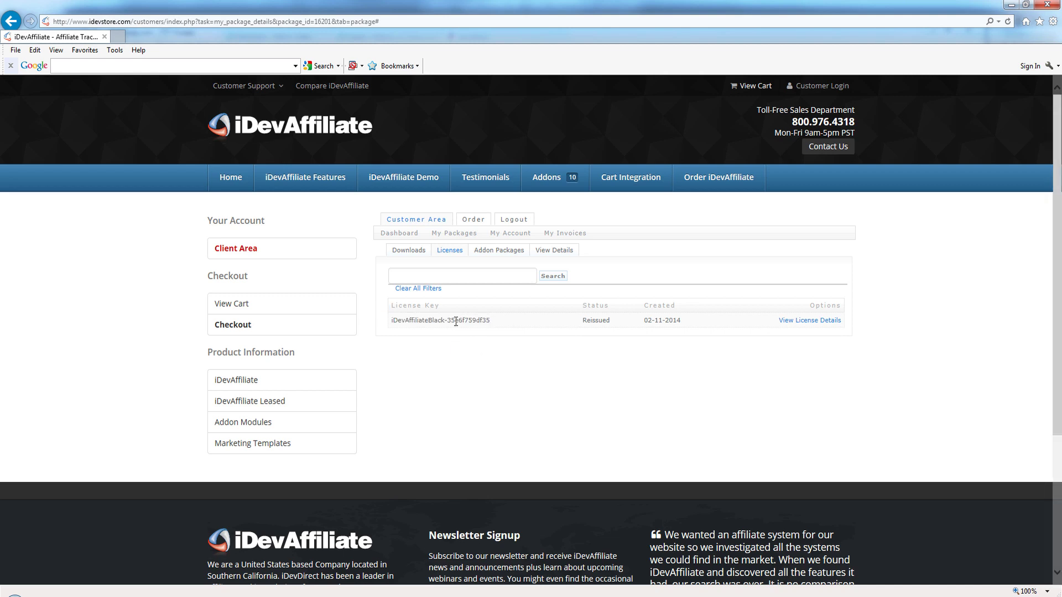
left_click_drag(446, 321, 533, 318)
left_click(406, 321)
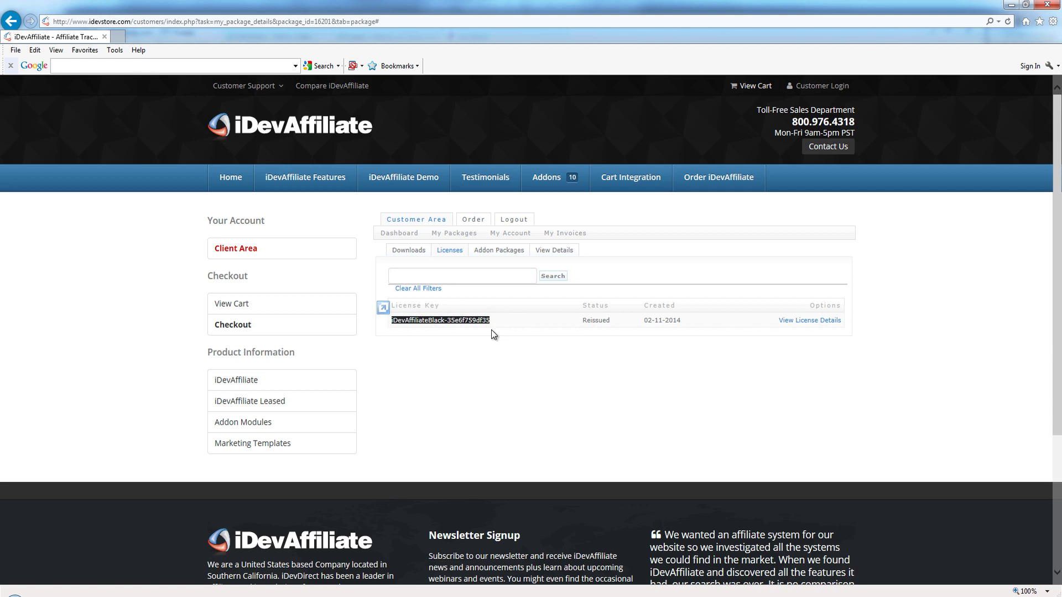
right_click(444, 323)
left_click(468, 343)
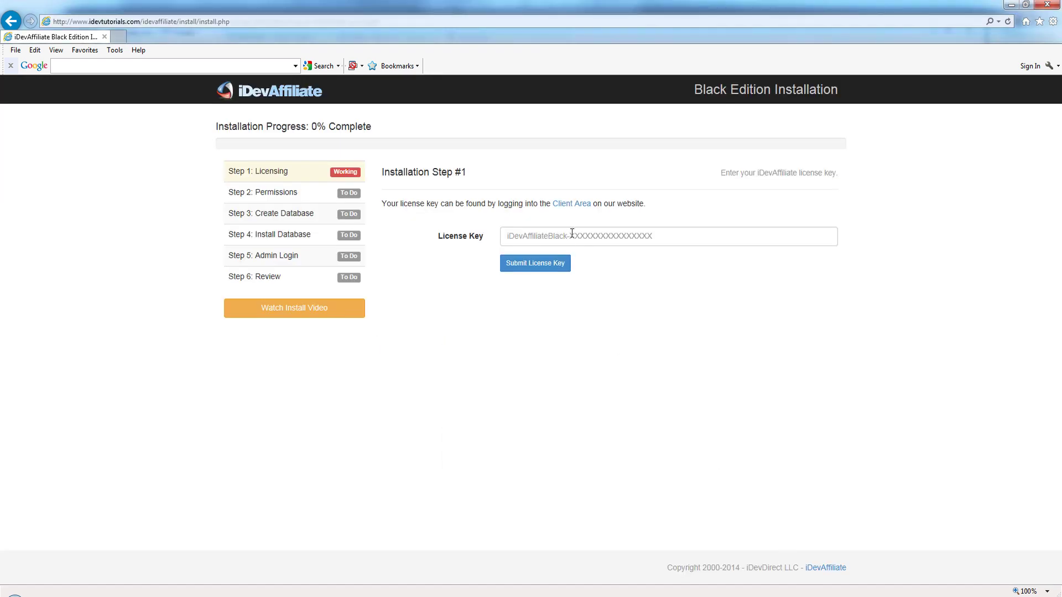
right_click(572, 235)
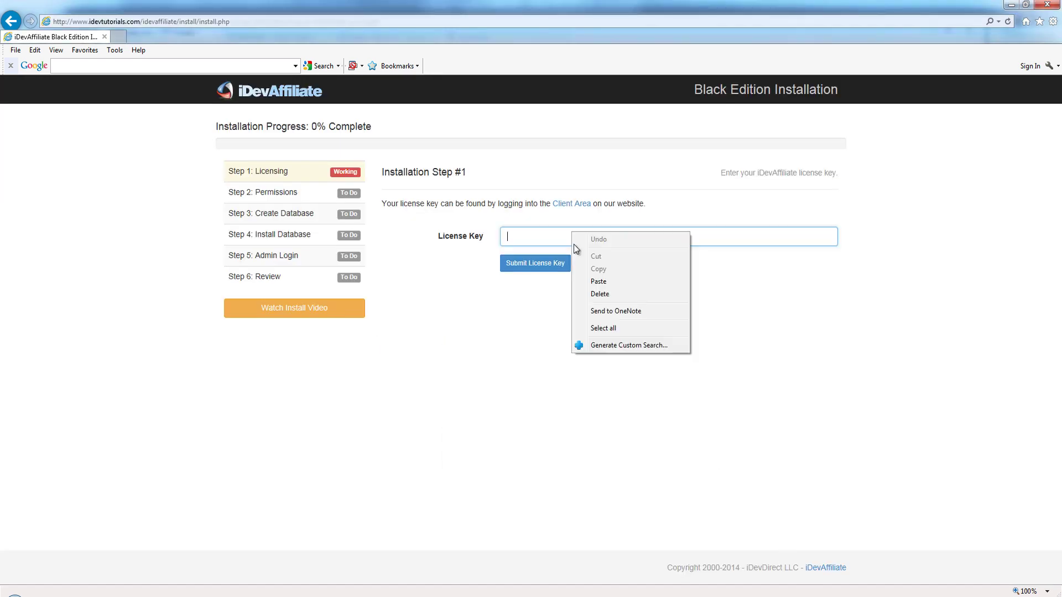
Step: Paste the license key and submit it, then resubmit the full key after the shortened one is rejected
left_click(605, 283)
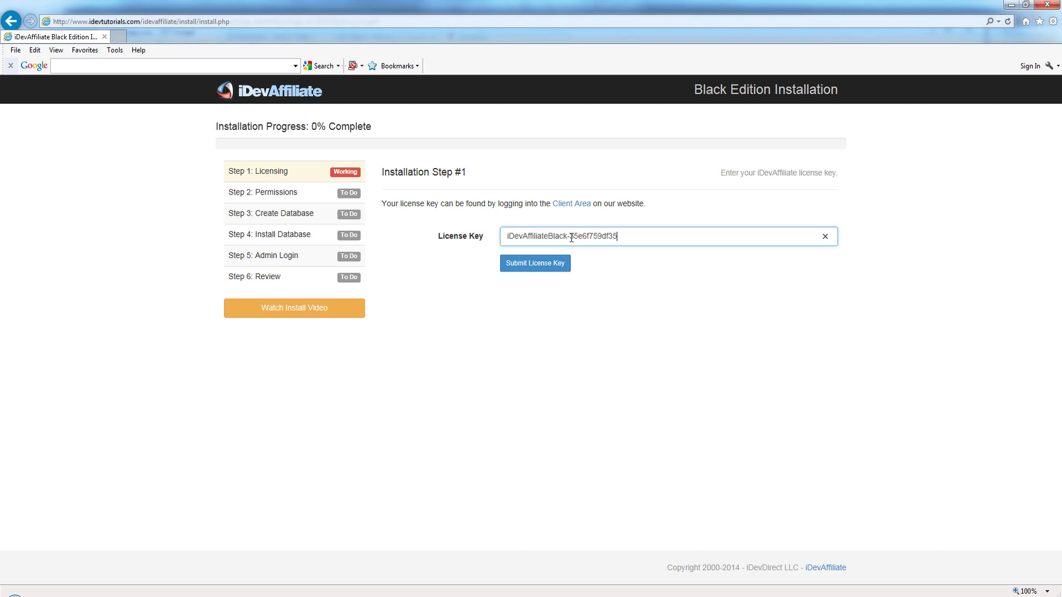
left_click_drag(570, 236, 434, 280)
key("BackSpace")
left_click(562, 262)
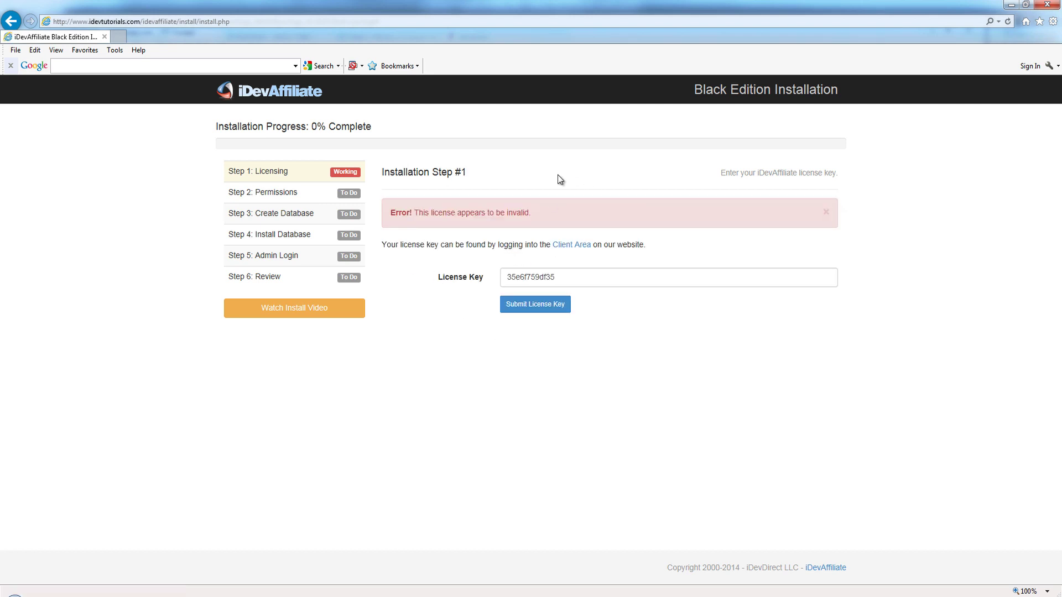
left_click_drag(575, 277, 419, 280)
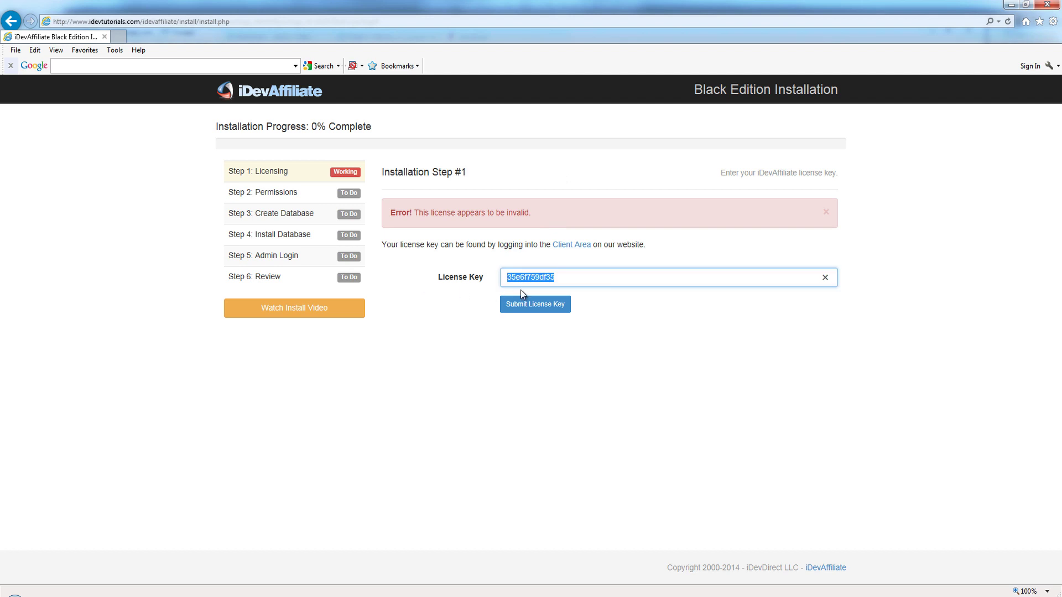
key("ctrl+v")
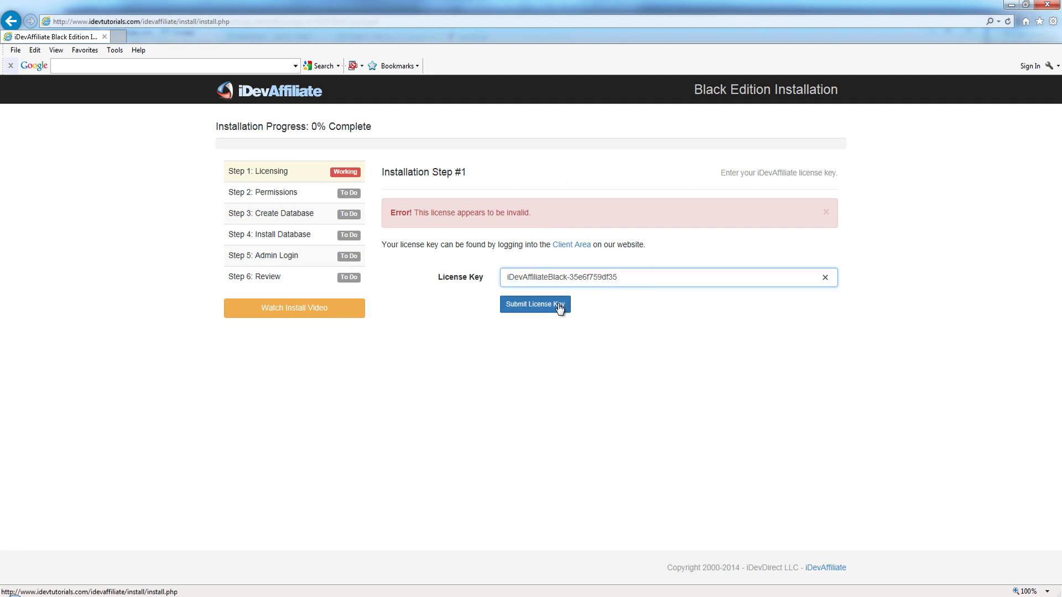
left_click(560, 308)
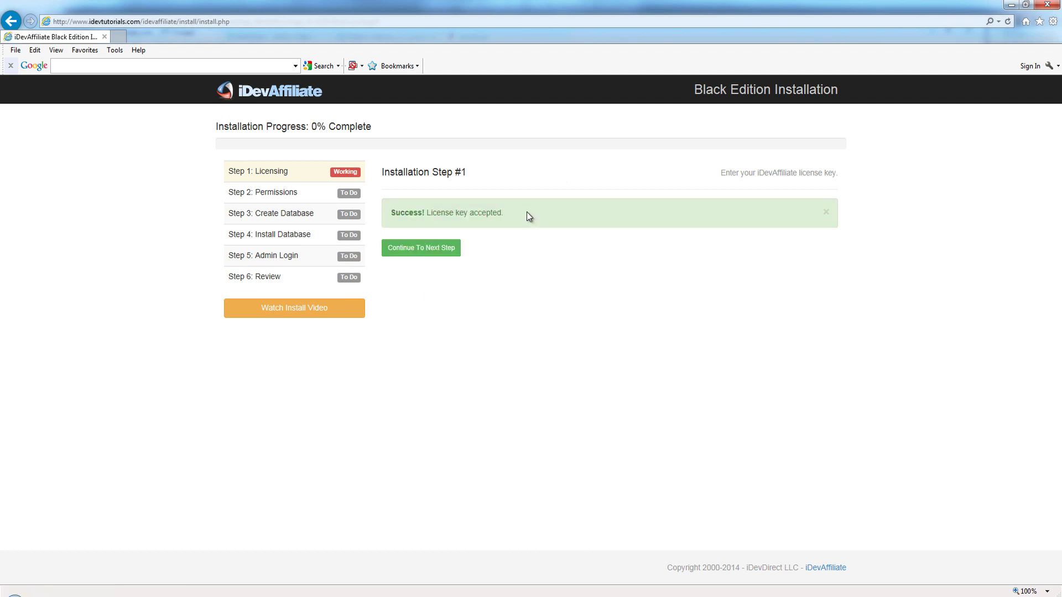
Step: Pass the folder permissions check after rechecking it, and move on to database setup
left_click(443, 252)
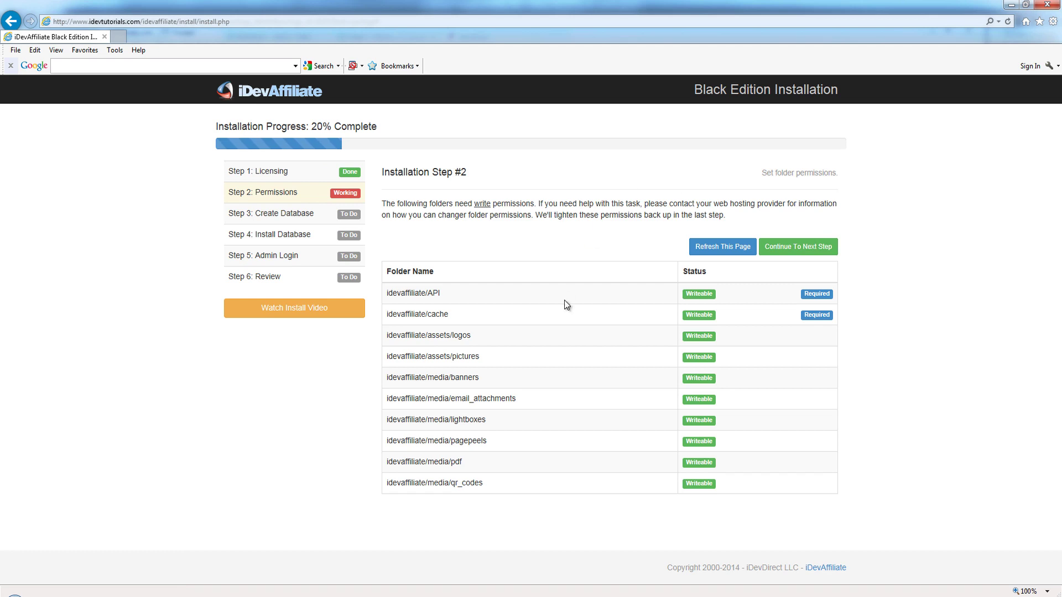
left_click(726, 247)
left_click(809, 251)
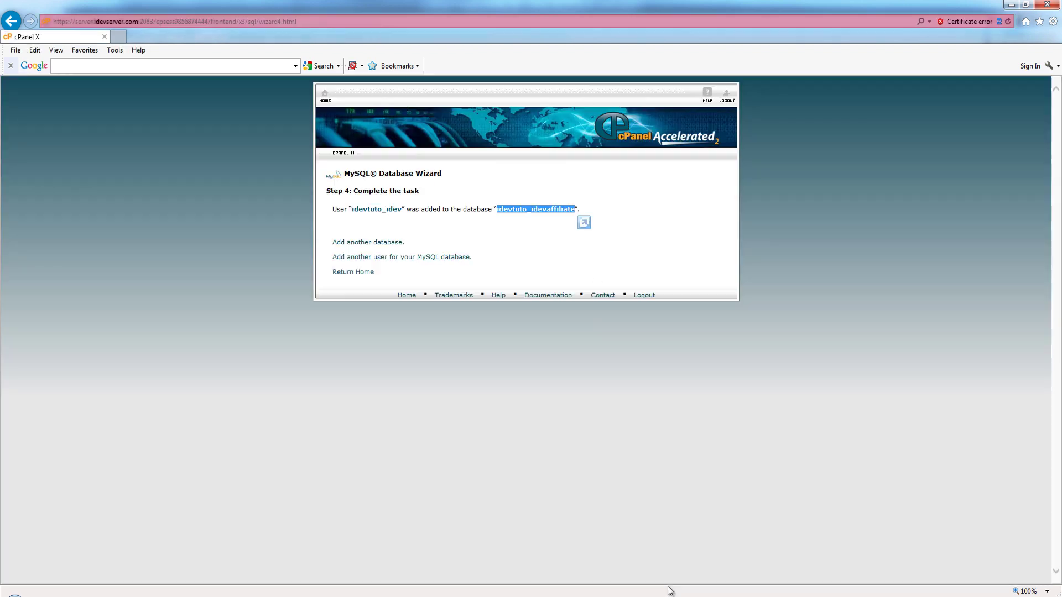
Step: Copy the database name idevtuto_idevaffiliate from the wizard's completion message
left_click(492, 238)
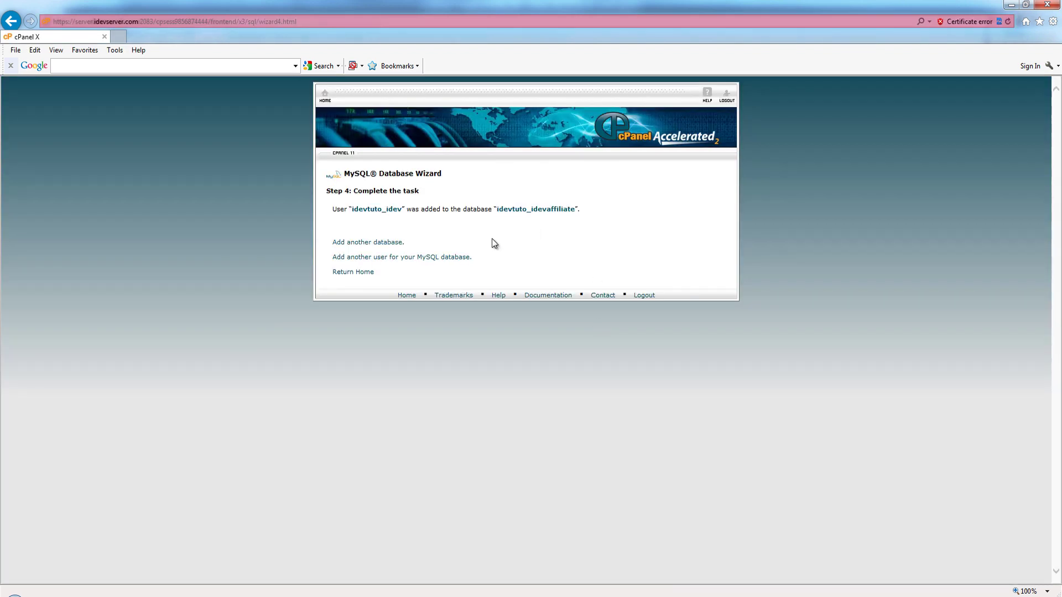
double_click(514, 211)
right_click(546, 219)
left_click(559, 230)
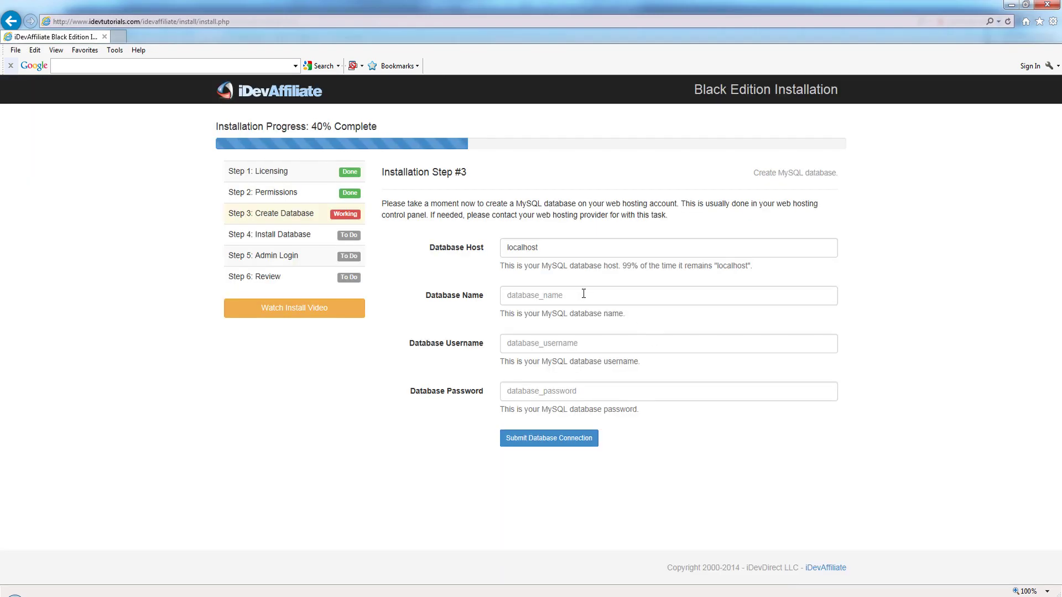
Step: Paste the copied database name into the Database Name field, with localhost as host
left_click(582, 294)
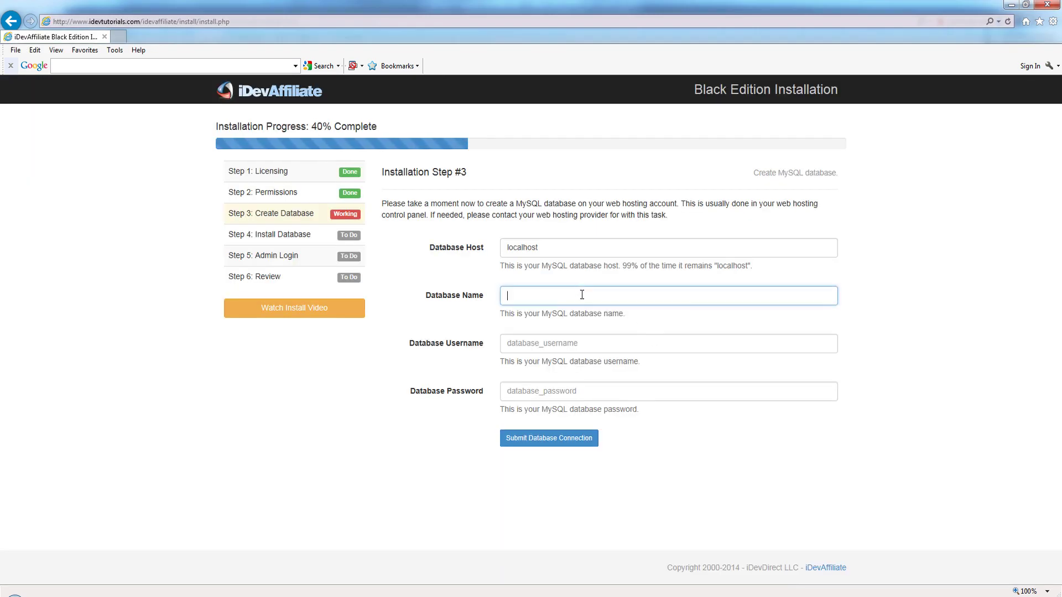
right_click(568, 294)
left_click(603, 345)
key("shift+Tab")
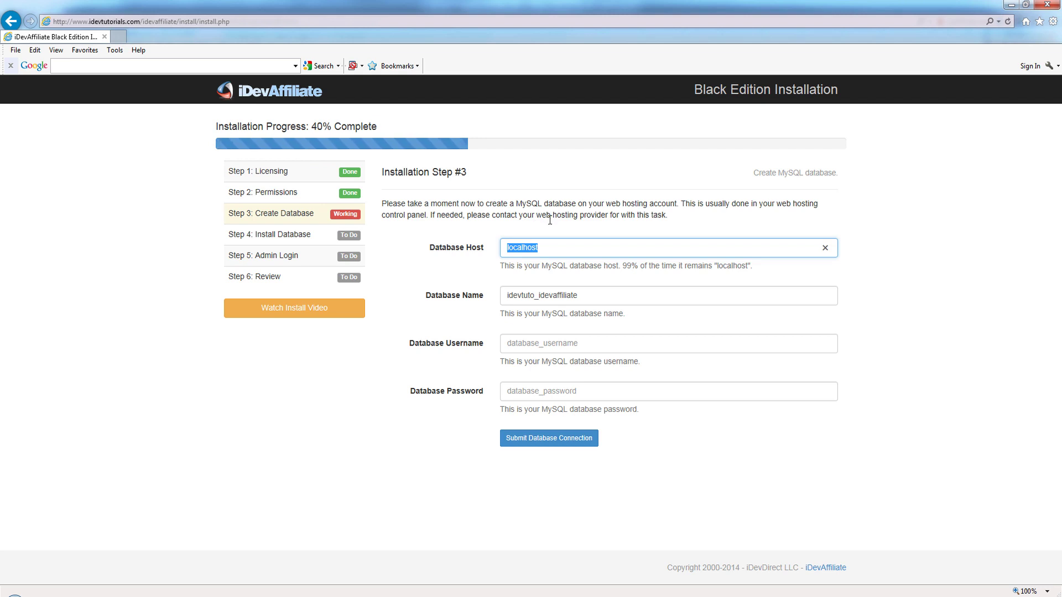
left_click(554, 295)
double_click(554, 295)
left_click(600, 296)
left_click_drag(599, 296, 478, 304)
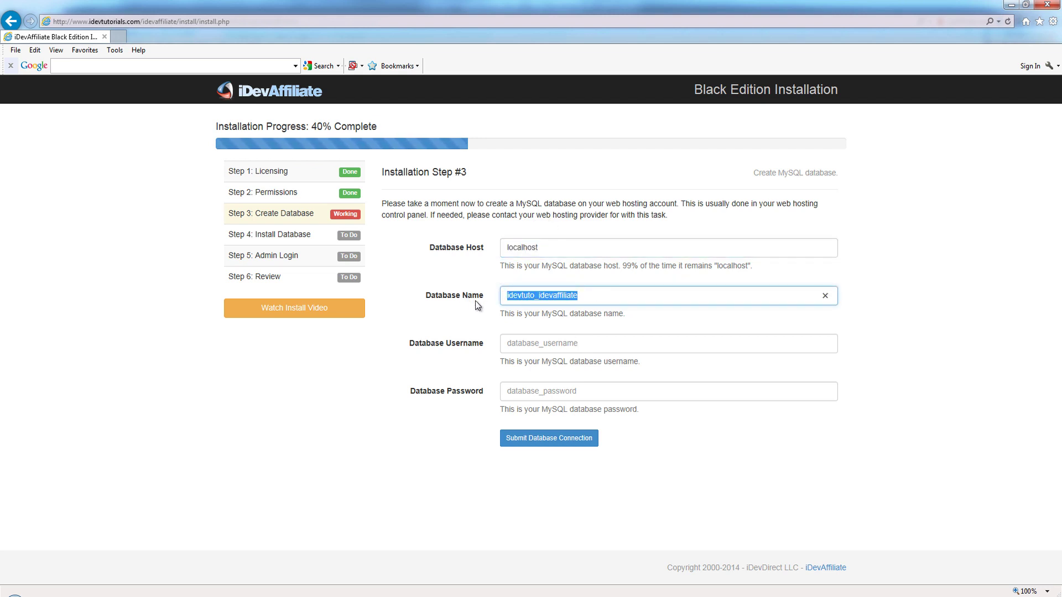
Step: Set the database username to idevtuto_idev, enter the database password, and append 4 to the name
left_click(550, 343)
key("ctrl+v")
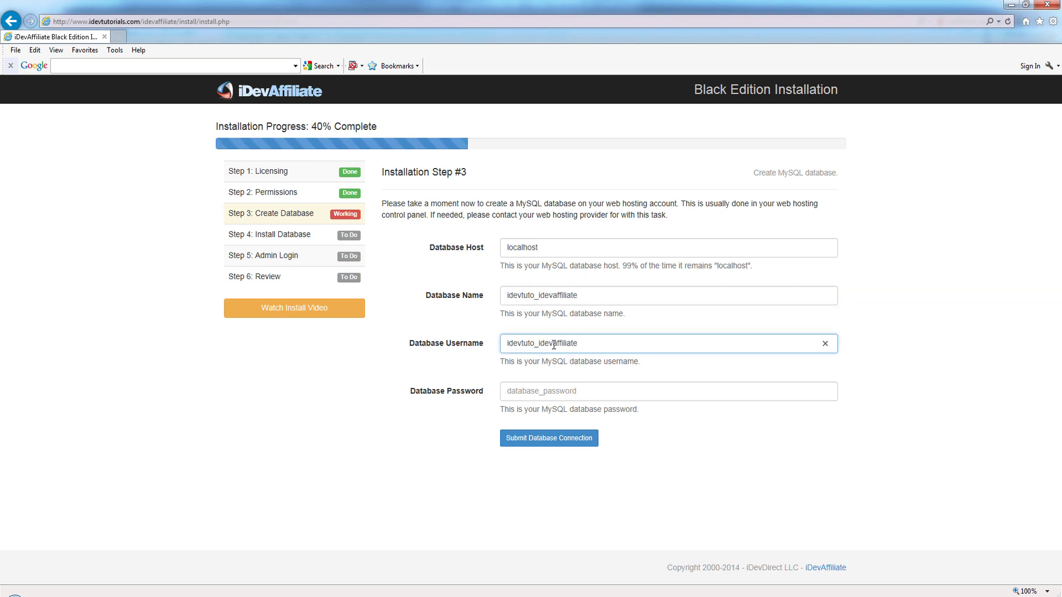
left_click_drag(552, 344, 617, 346)
key("BackSpace")
left_click(552, 389)
type("affiliate")
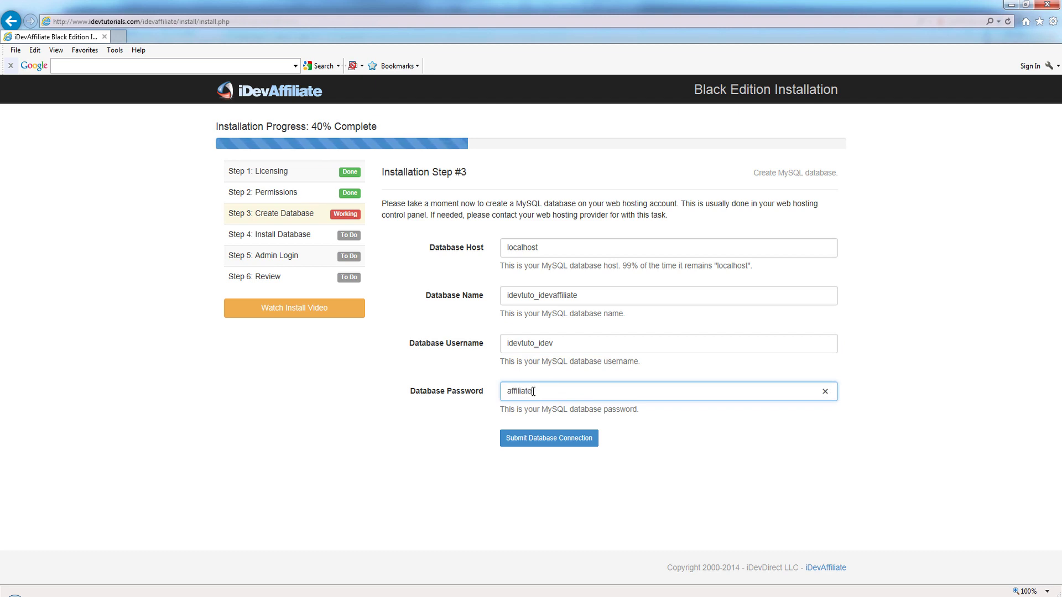
left_click(597, 296)
type("4")
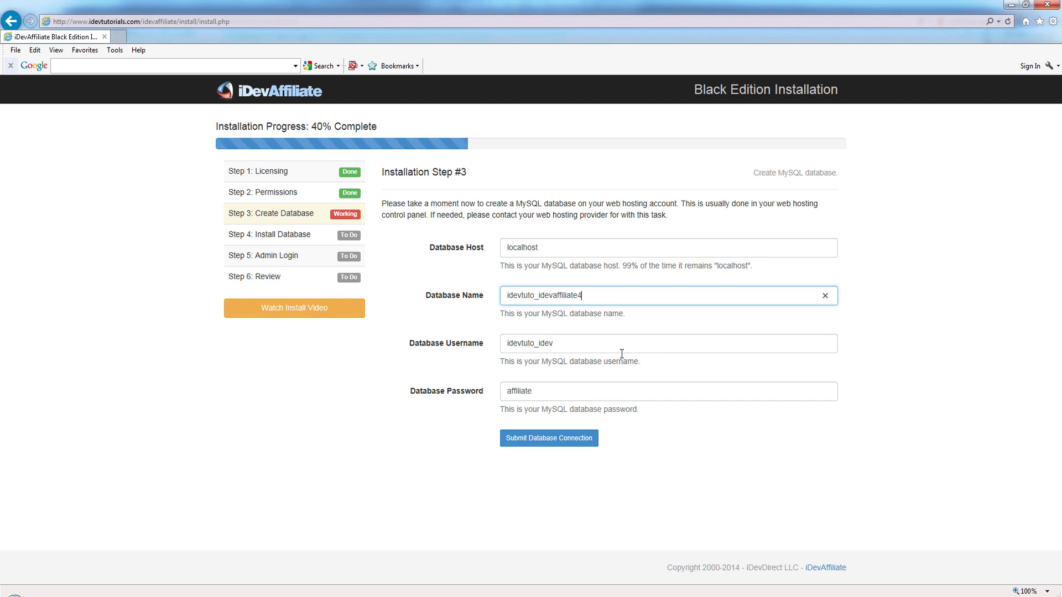
Step: Try the connection, then strip the account prefix from database name and username and retry
left_click(552, 446)
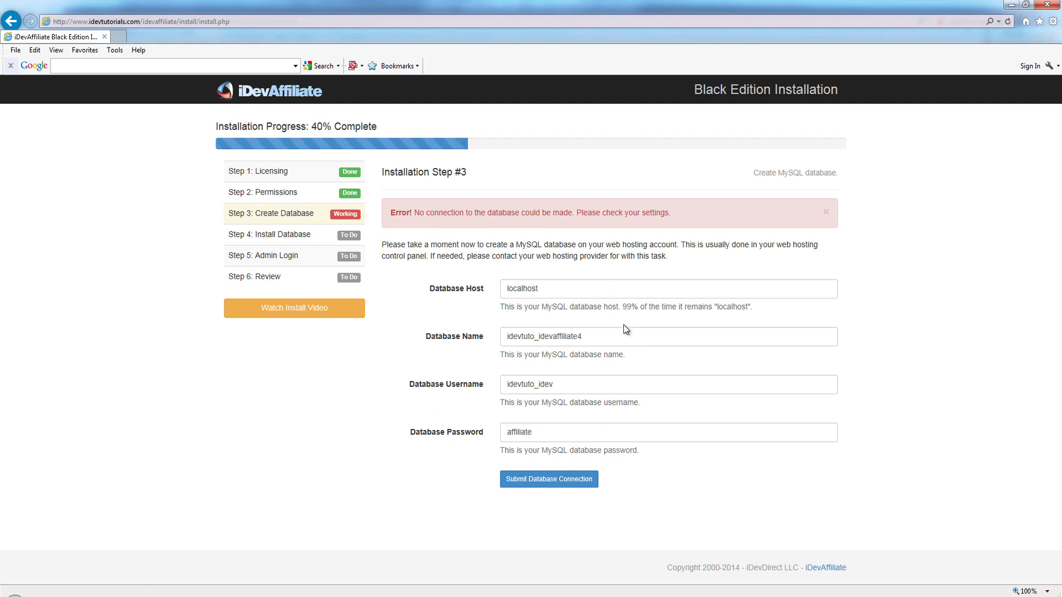
left_click(615, 338)
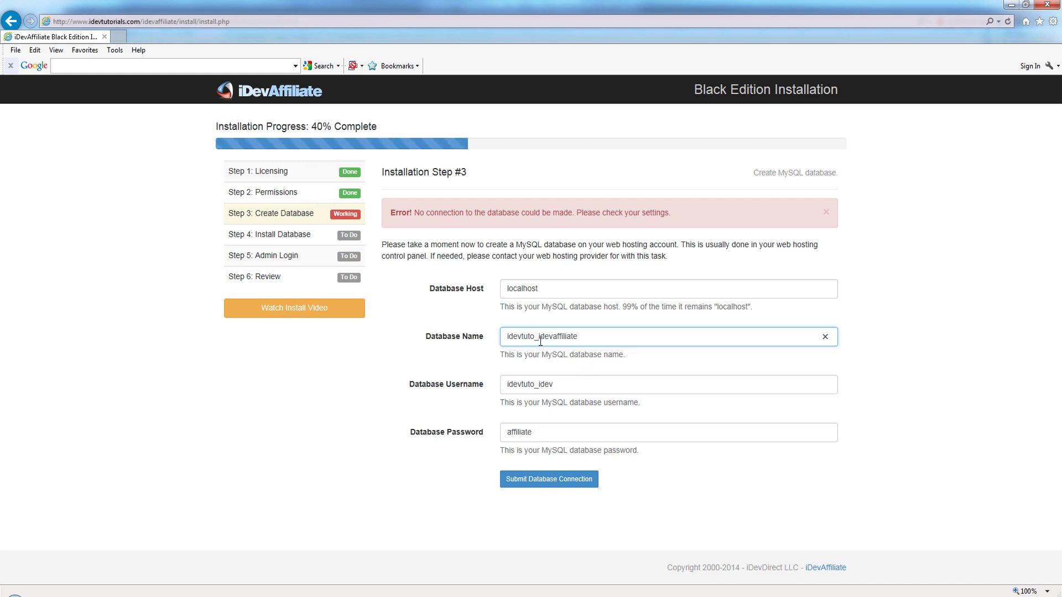
left_click_drag(537, 339, 505, 338)
key("BackSpace")
left_click_drag(540, 384, 505, 384)
key("BackSpace")
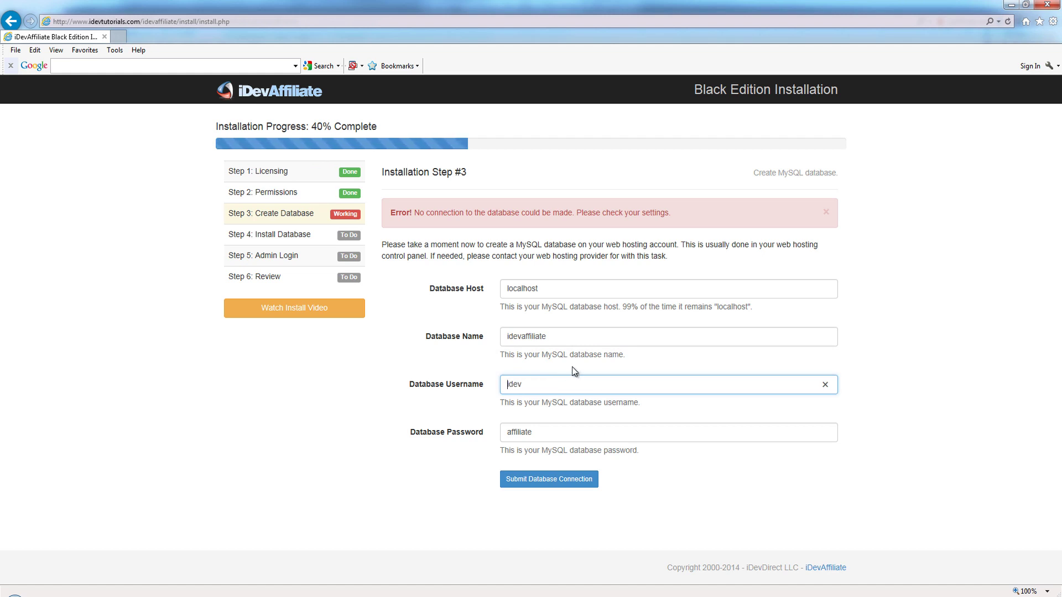
left_click(557, 479)
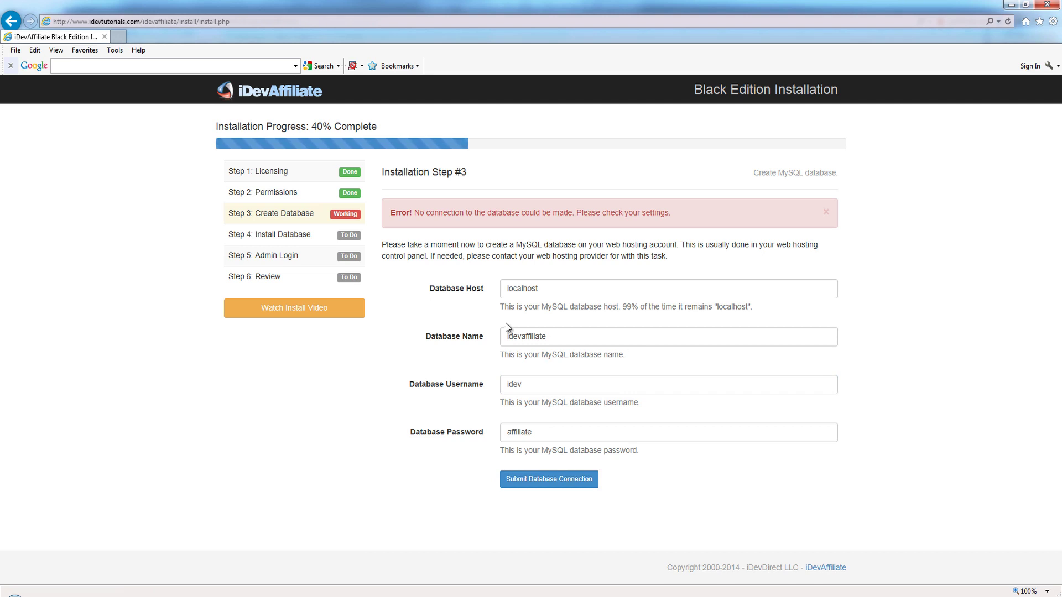
Step: Set the database name to idevtuto_idevaffiliate and the username to idevtuto_idev
left_click(505, 338)
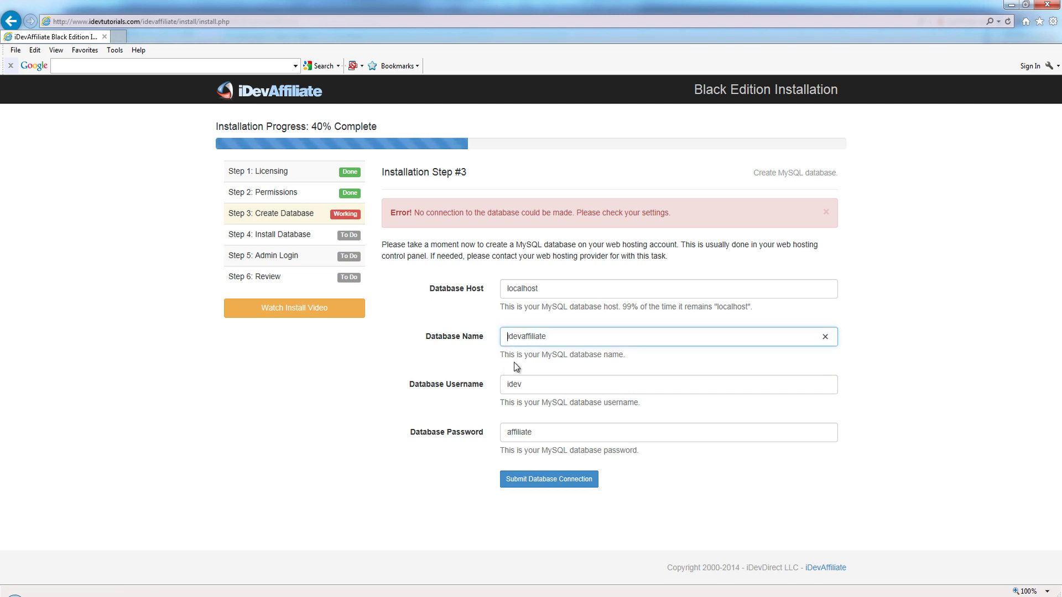
left_click_drag(550, 339, 479, 345)
type("idevtuto_idevaffiliate")
key("ctrl+a")
key("ctrl+c")
left_click(557, 384)
key("ctrl+a")
key("ctrl+v")
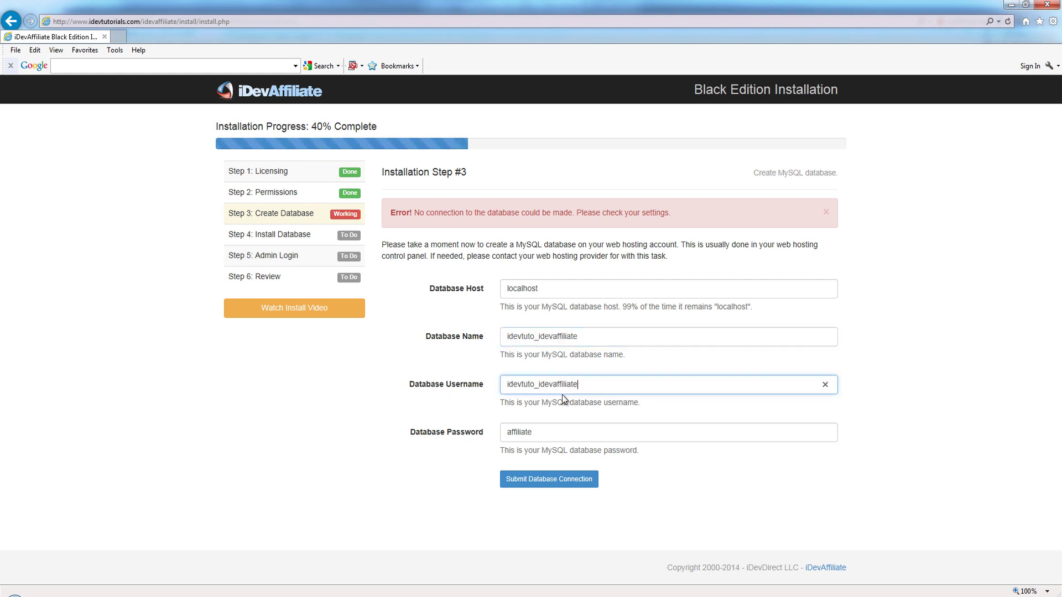
left_click_drag(553, 384, 647, 384)
key("BackSpace")
Step: Submit the database connection details and confirm the success message
left_click(559, 480)
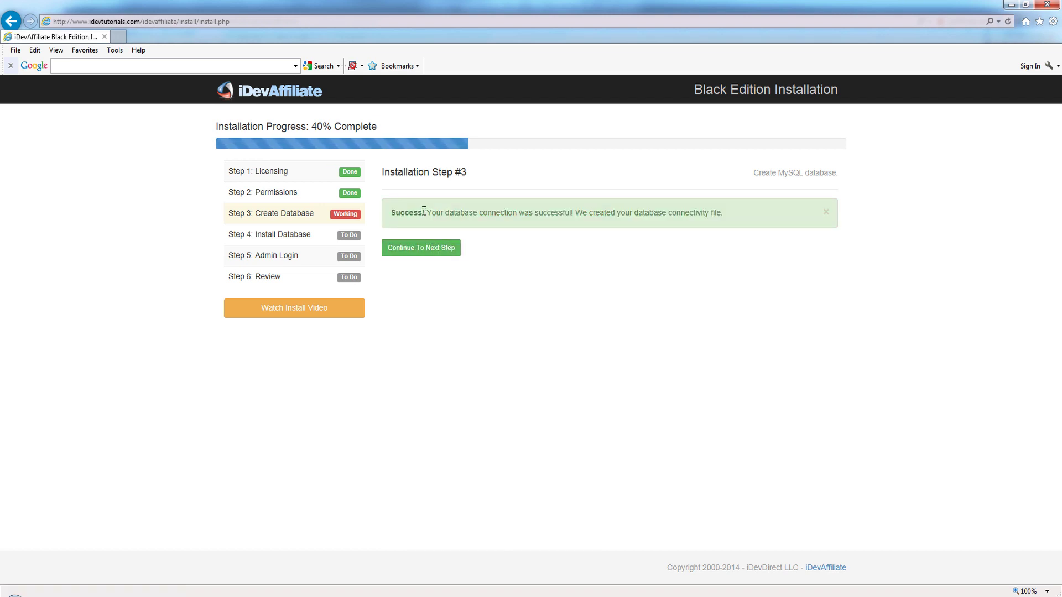
left_click_drag(424, 211, 617, 217)
left_click(534, 262)
Step: Build the database tables (96 created) and continue to the admin login step
left_click(432, 248)
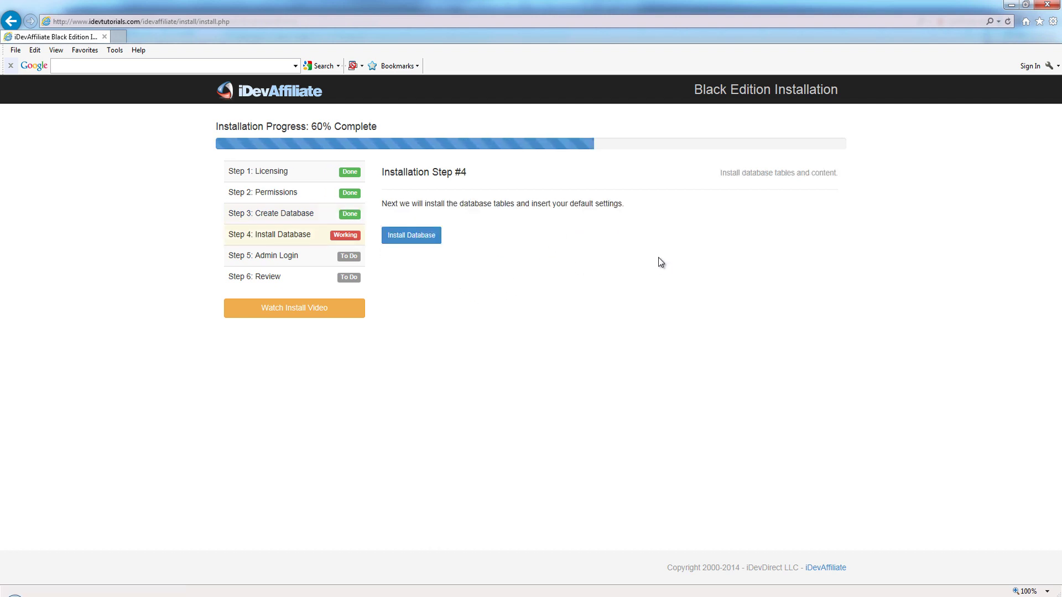
left_click(410, 241)
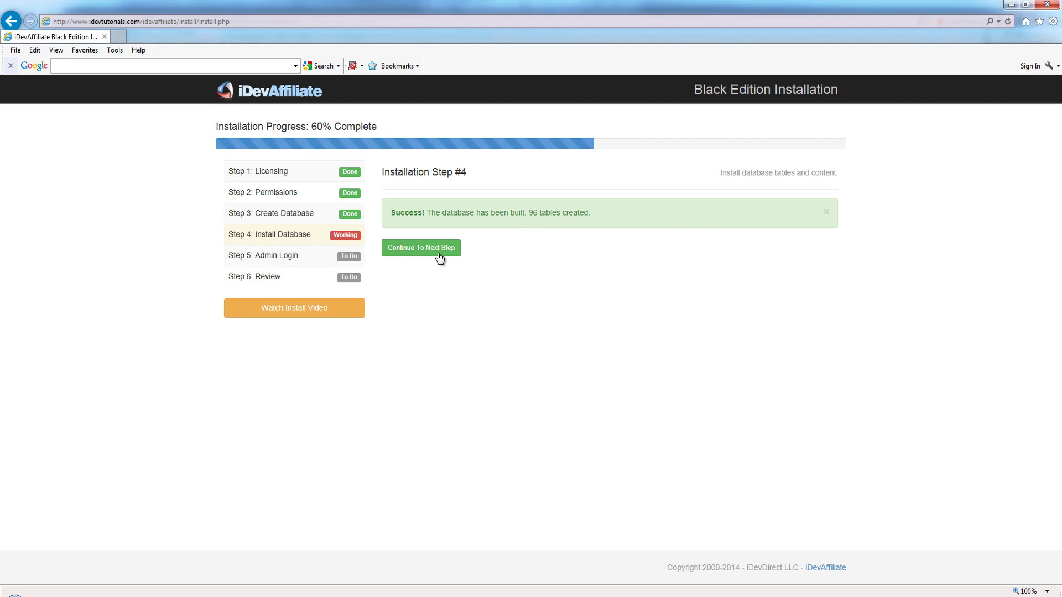
left_click_drag(390, 212, 527, 214)
left_click(541, 242)
left_click(420, 249)
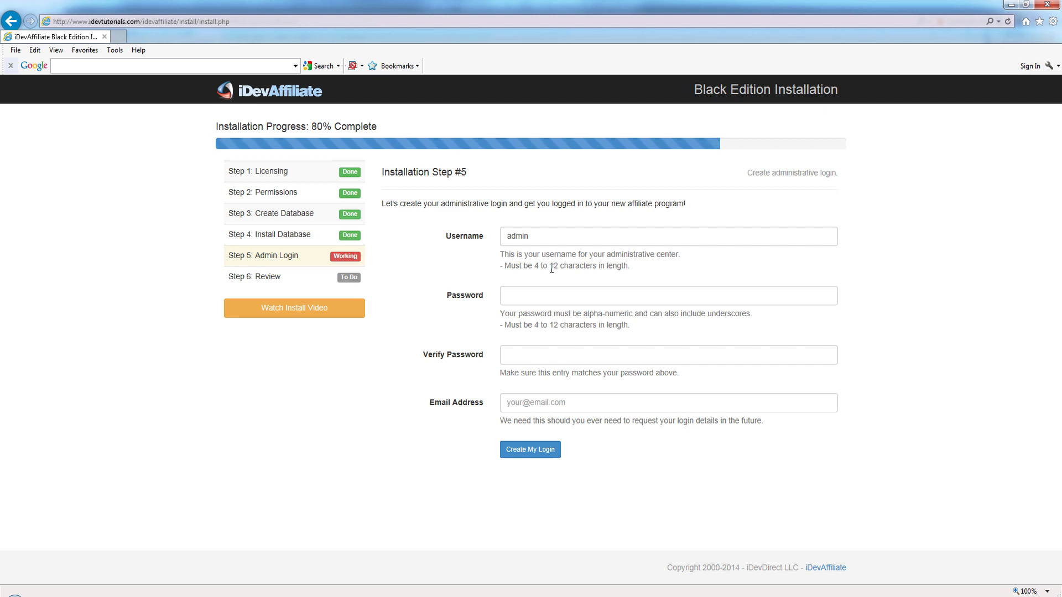
Step: Create the admin login with a password, its verification and the admin e-mail address
left_click(538, 296)
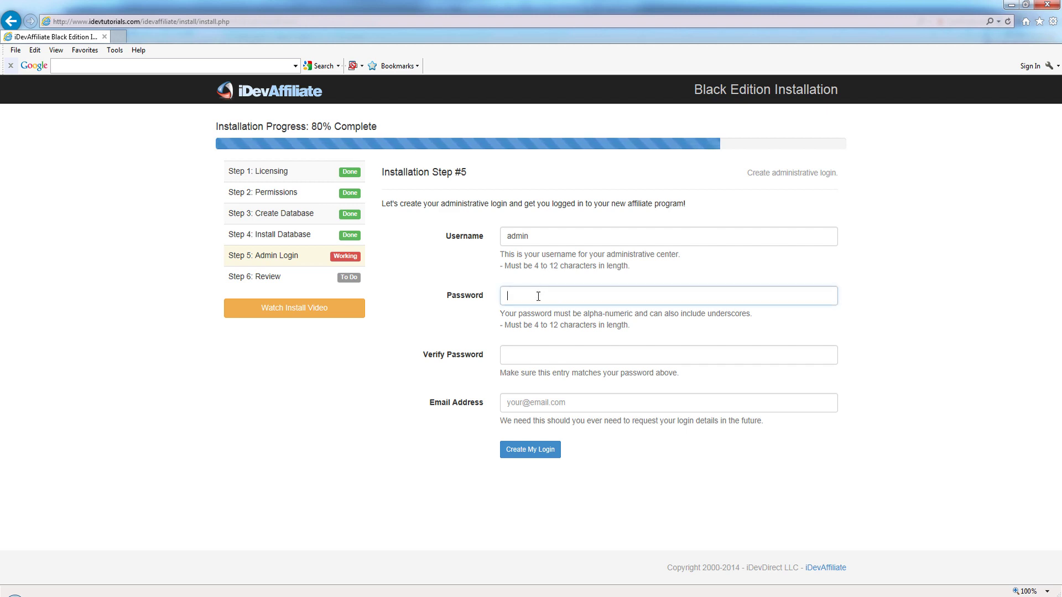
type("demo")
key("Tab")
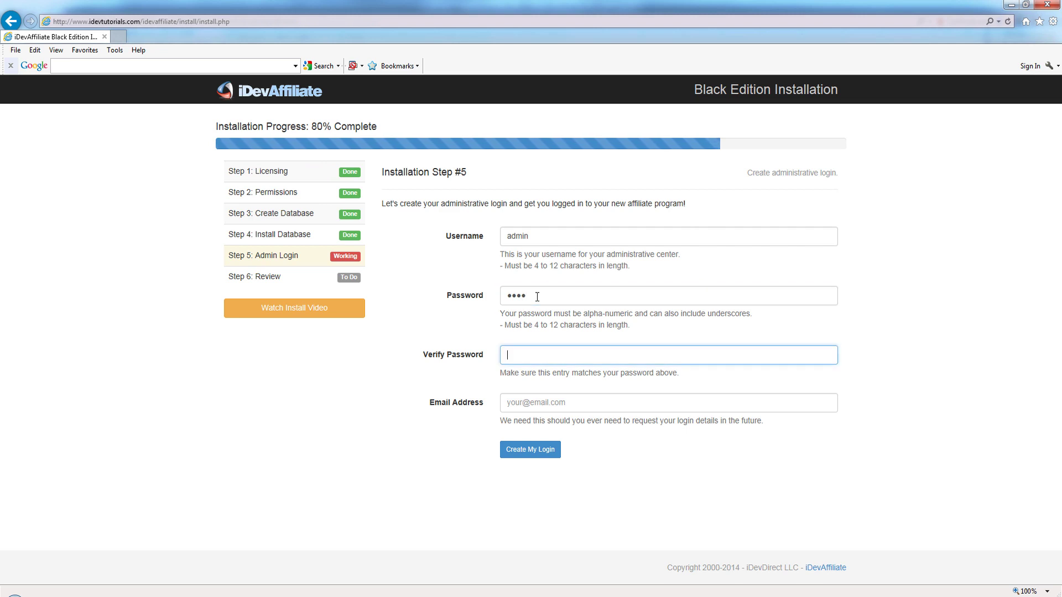
type("demo")
key("Tab")
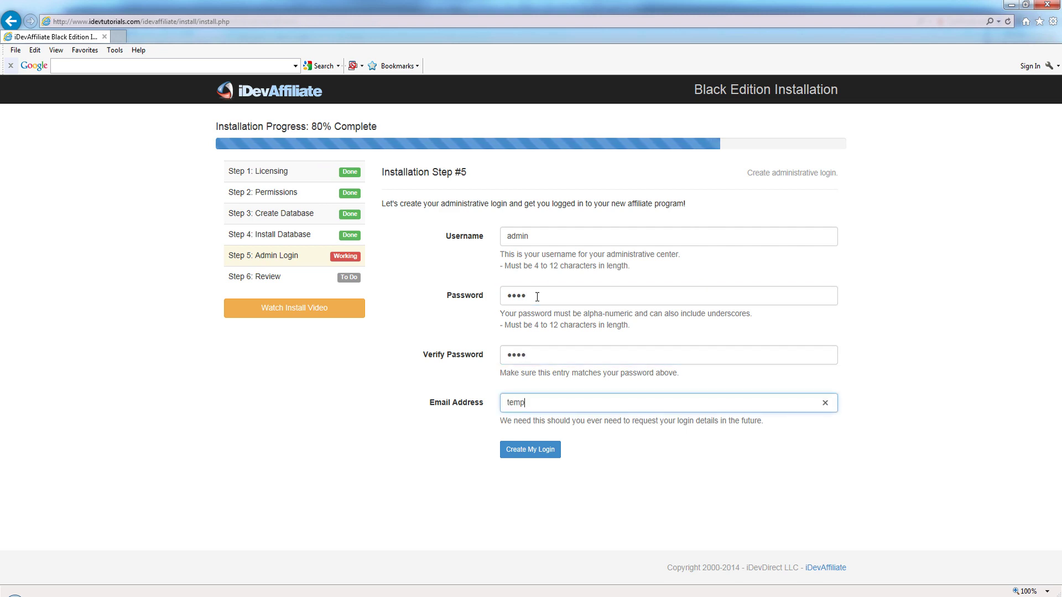
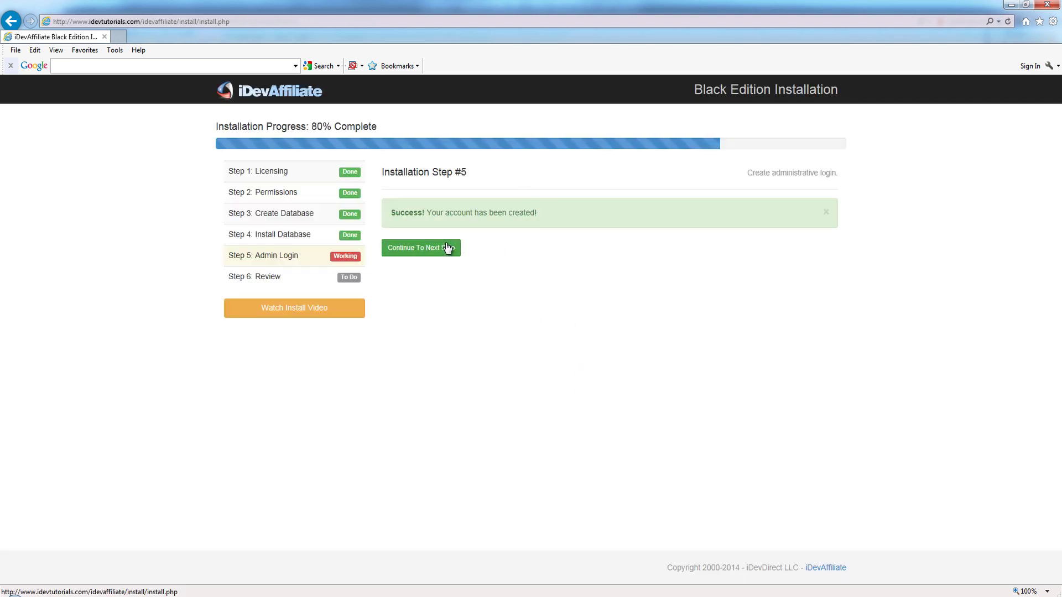
left_click(431, 248)
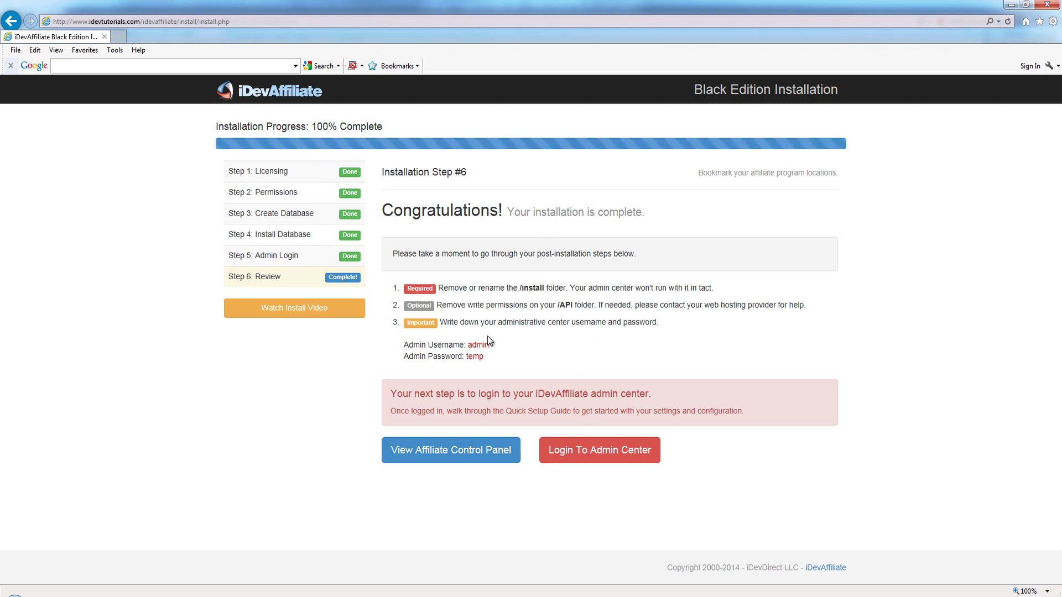
Step: In FTP Voyager, rename the server's idevaffiliate/install folder to xxx-install, then return to the browser
mouse_move(444, 594)
left_click(385, 558)
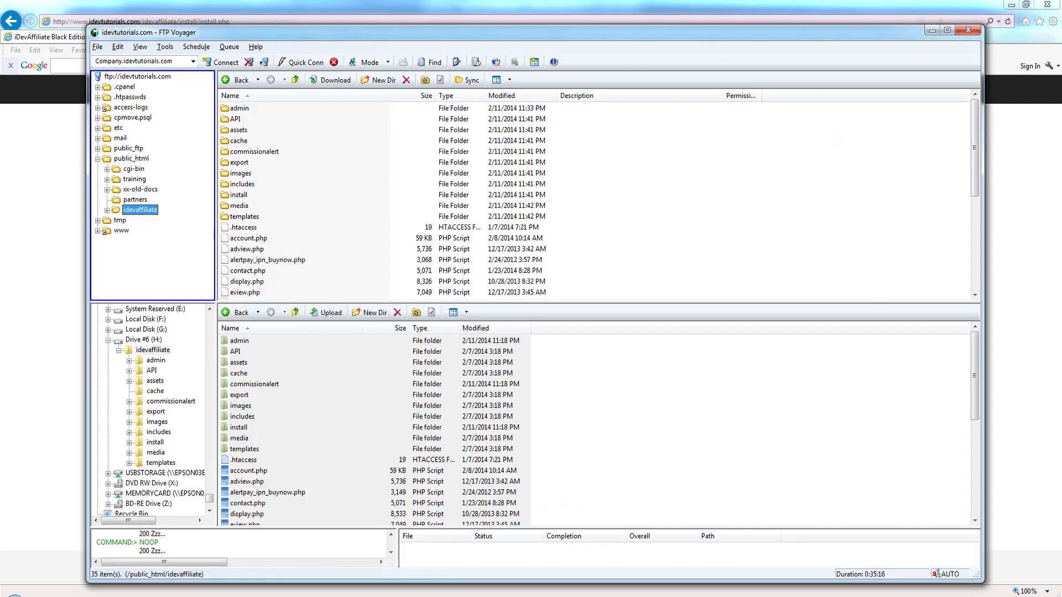
right_click(129, 209)
left_click(155, 345)
left_click(107, 210)
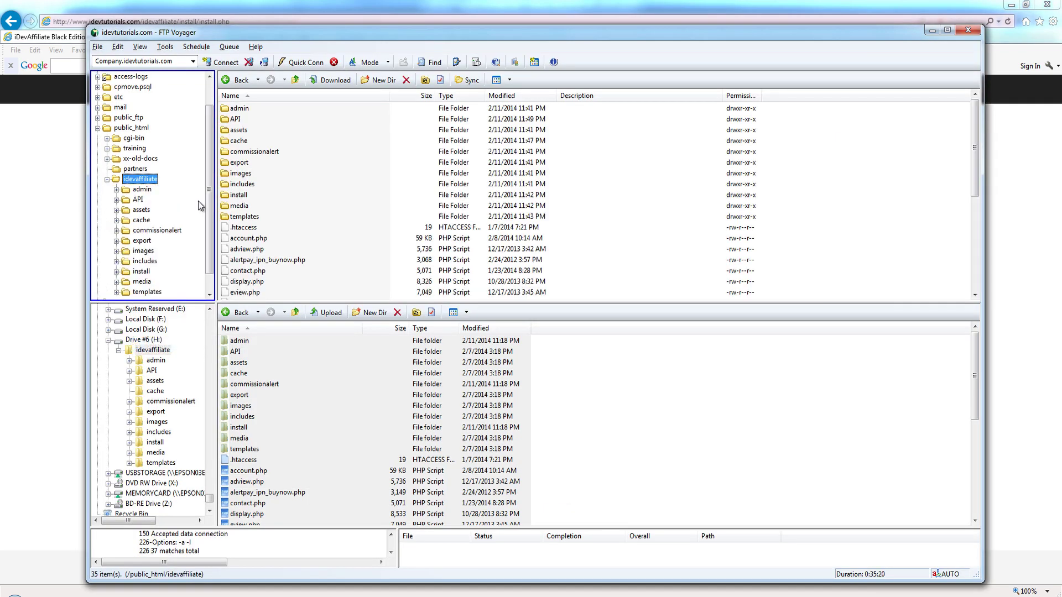
scroll(148, 261, "down", 2)
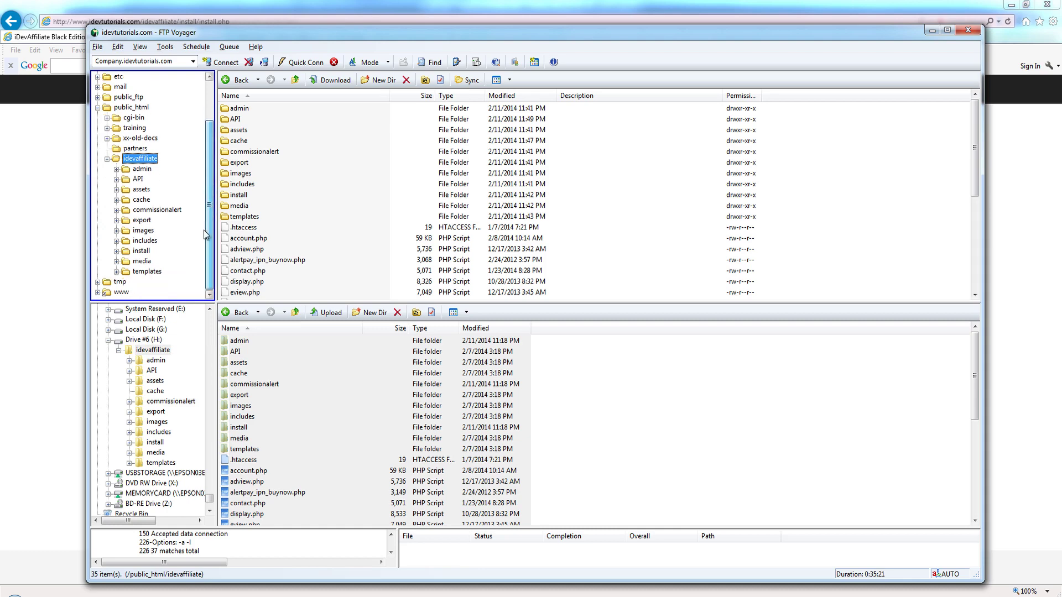
left_click(142, 252)
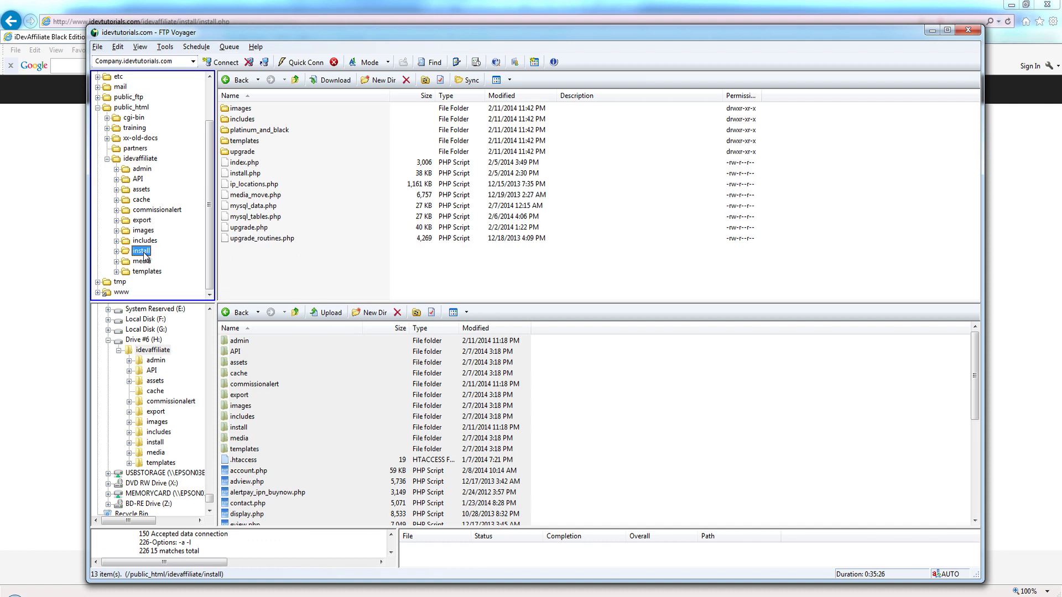
left_click(142, 253)
type("xxx-")
key("Return")
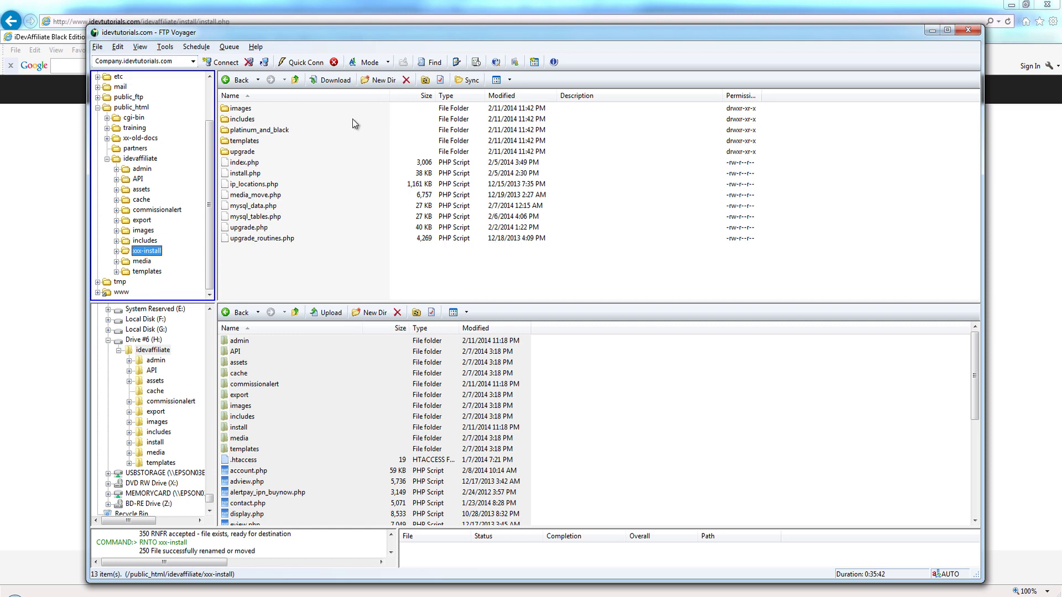
left_click(483, 21)
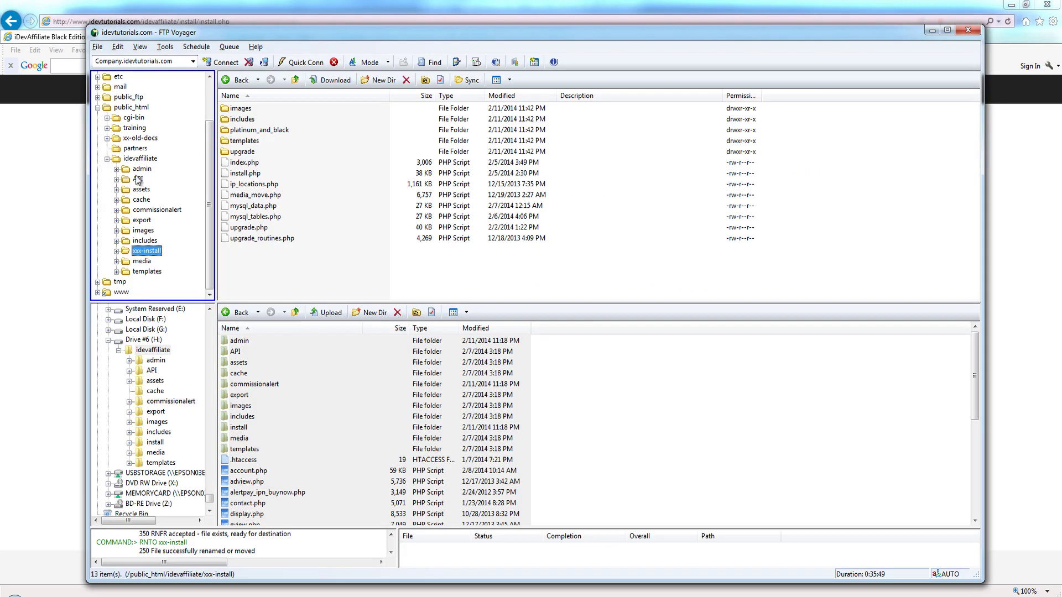
left_click(137, 178)
right_click(137, 179)
left_click(165, 209)
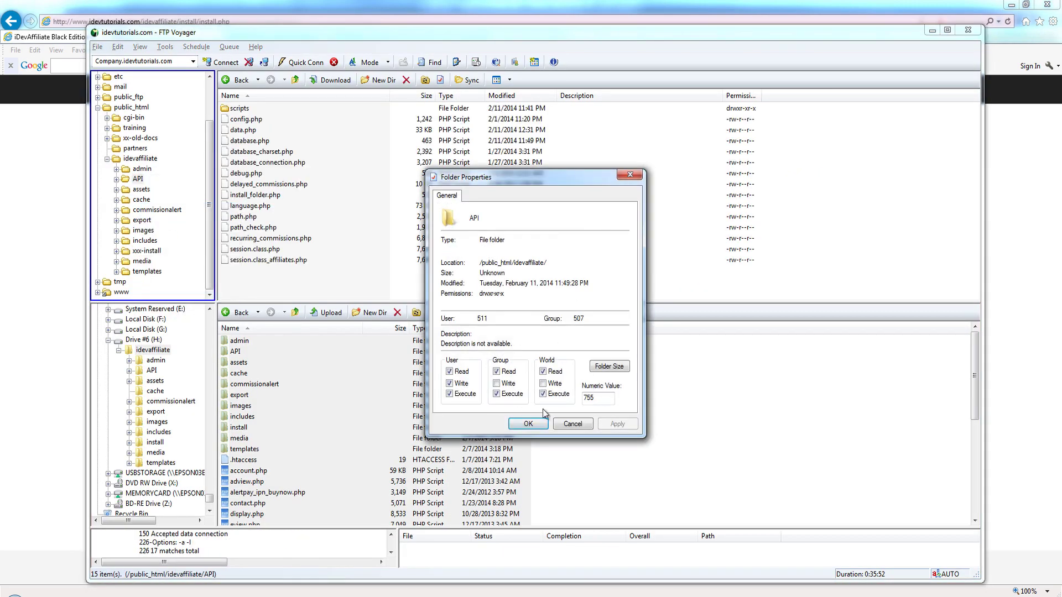
left_click(573, 425)
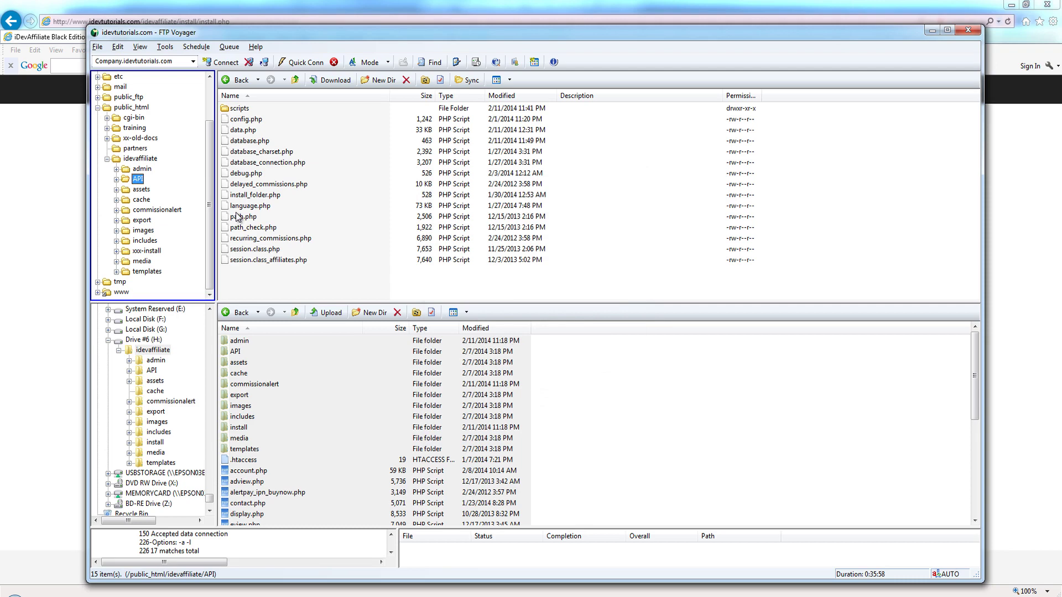
left_click(85, 158)
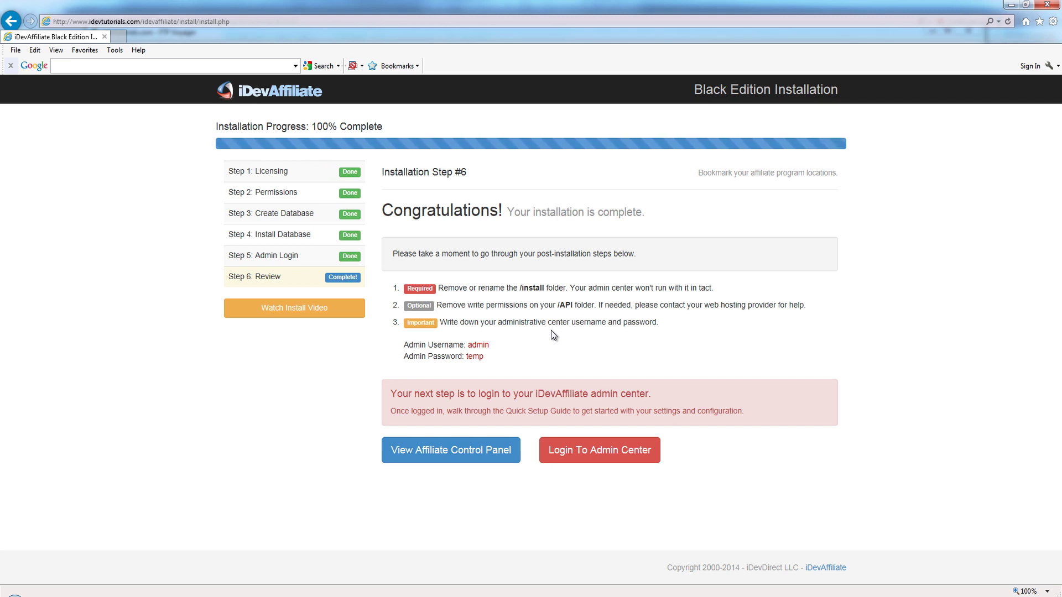
left_click(464, 450)
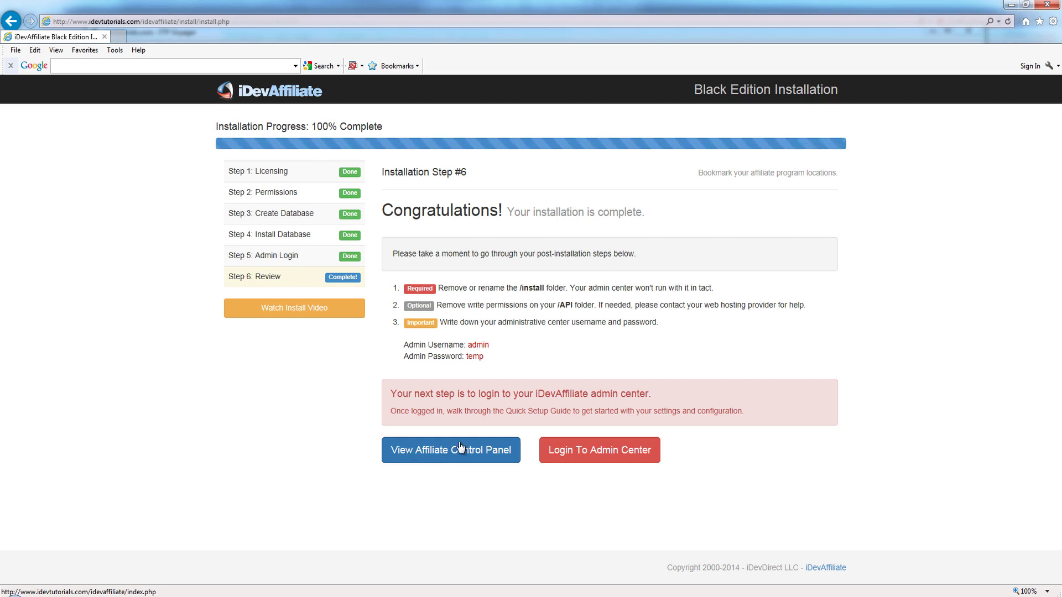
left_click(747, 60)
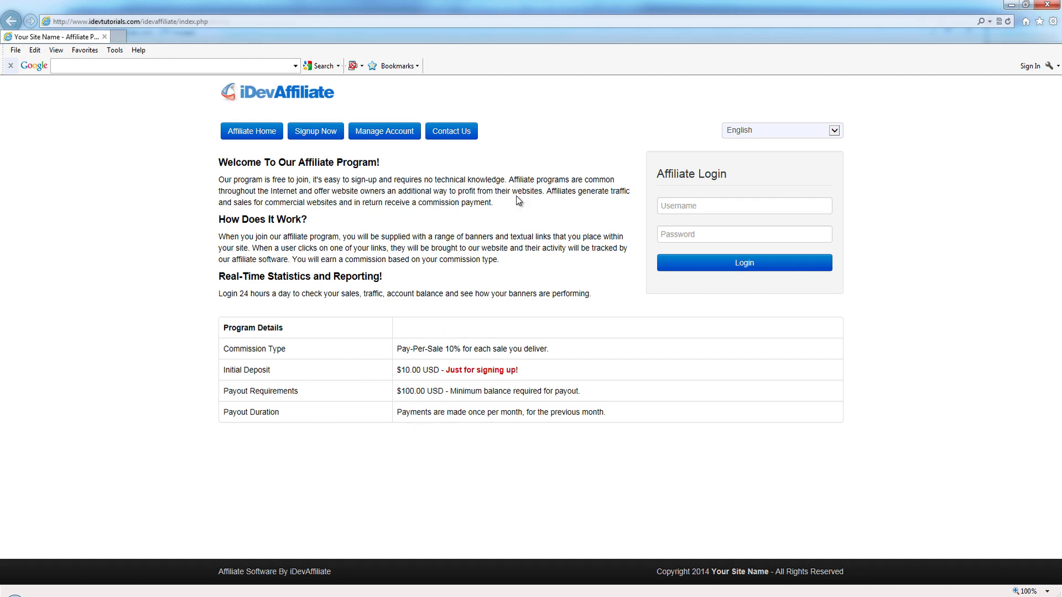
left_click(1045, 6)
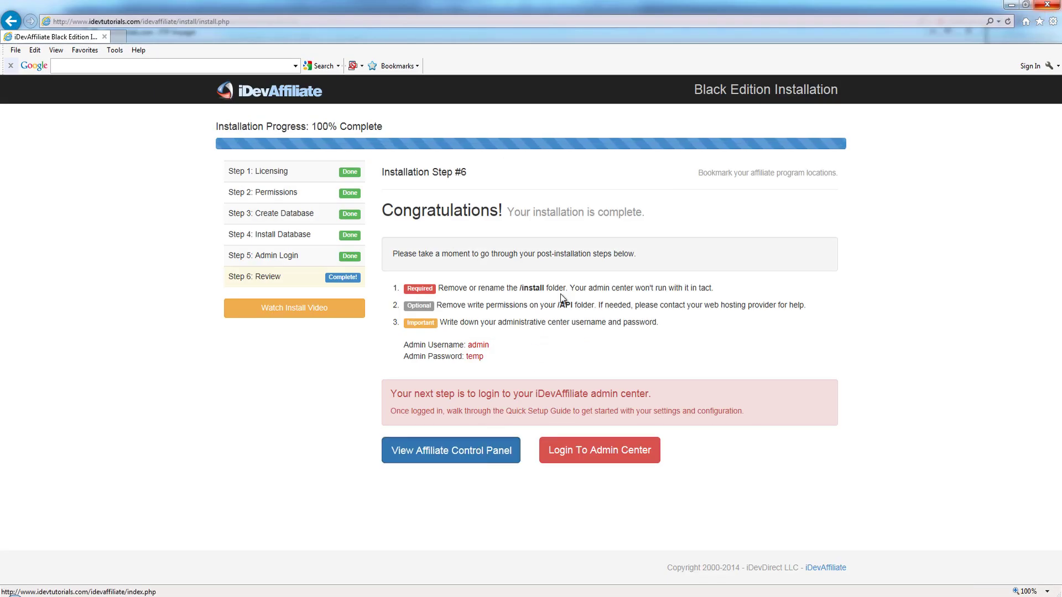
left_click(451, 450)
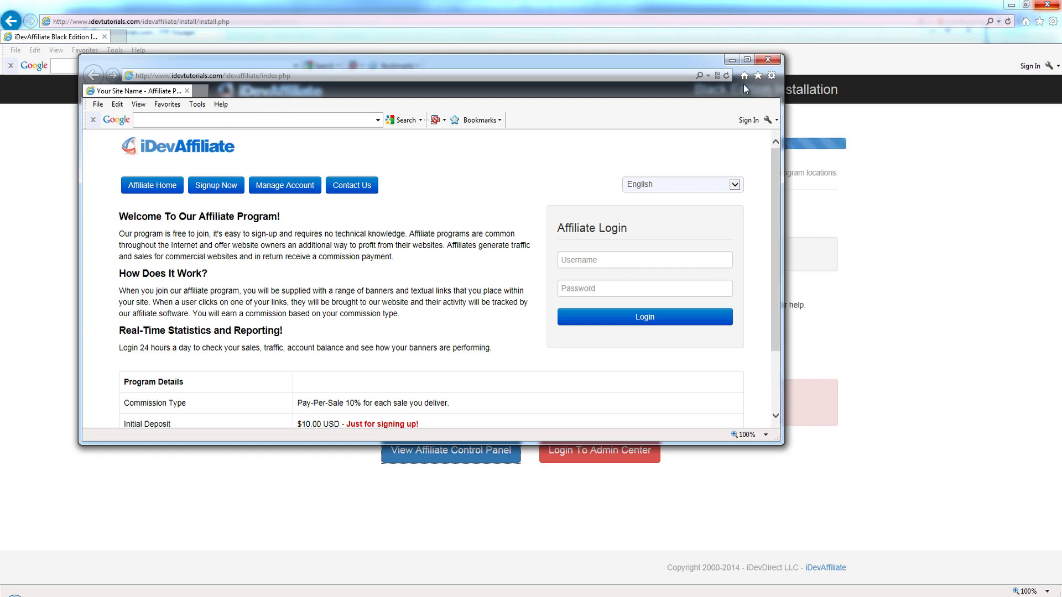
left_click(768, 59)
left_click(600, 451)
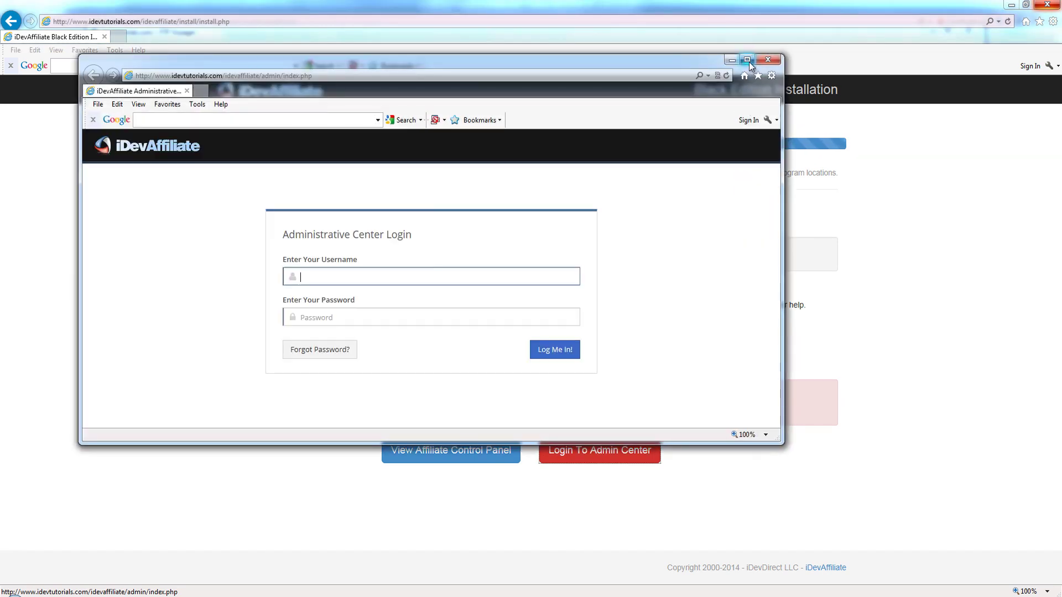
Step: Maximize the admin login window and log in as admin with the admin password
left_click(748, 61)
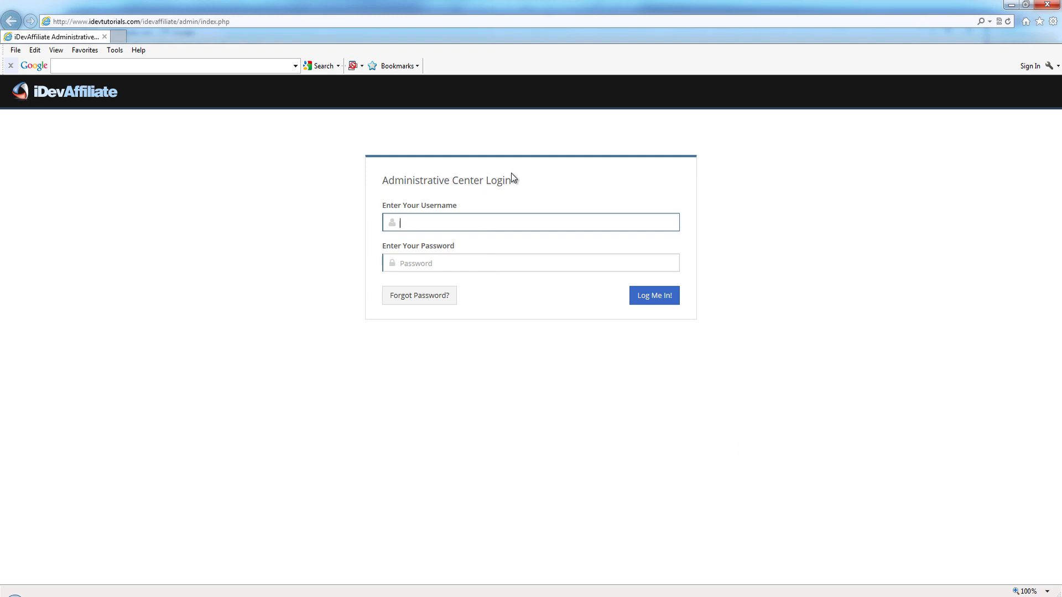
type("admin")
key("Tab")
type("demo")
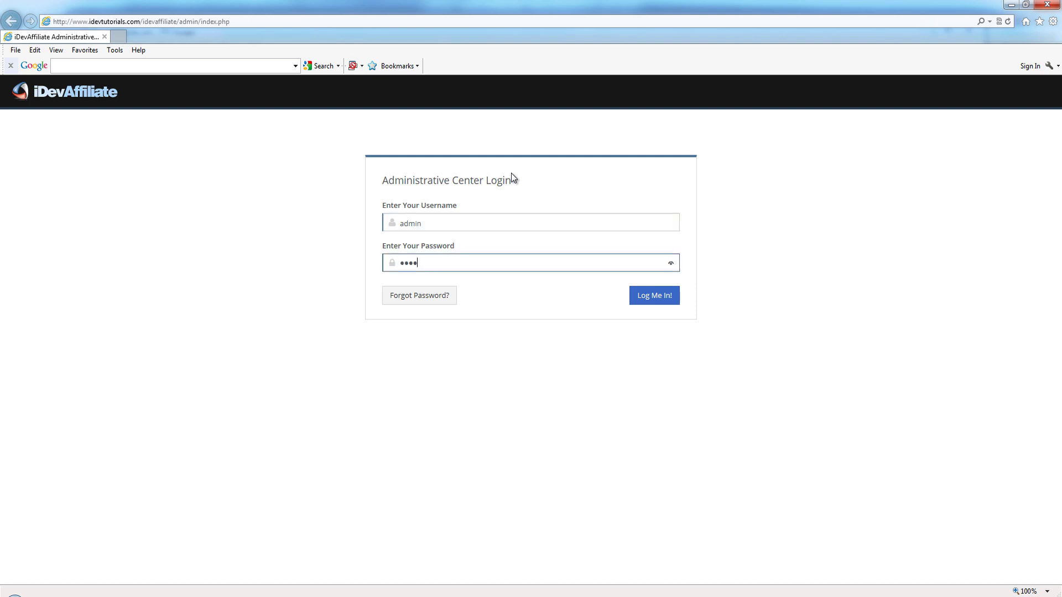
left_click(656, 298)
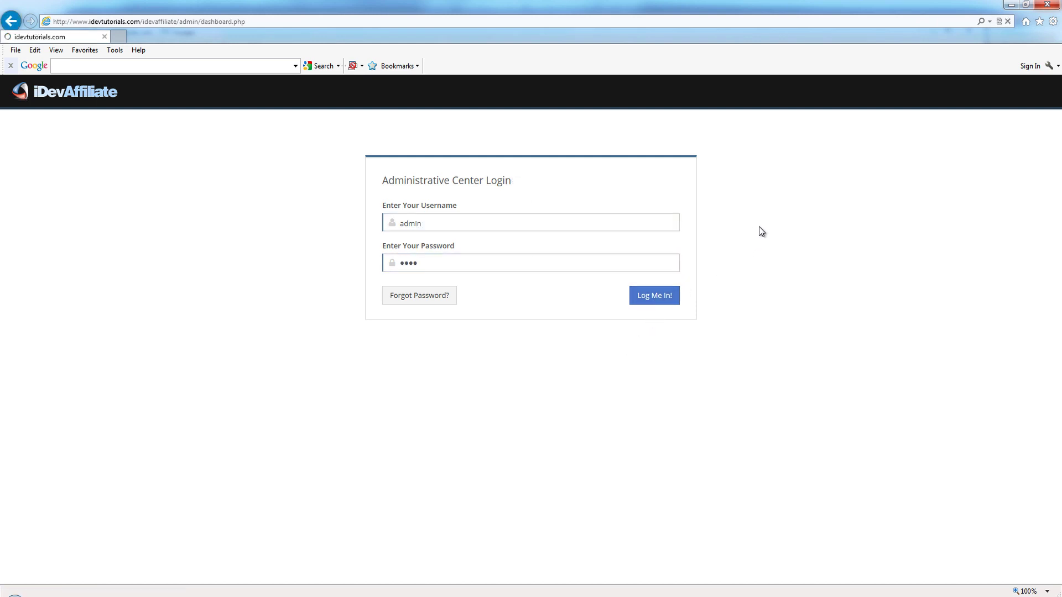